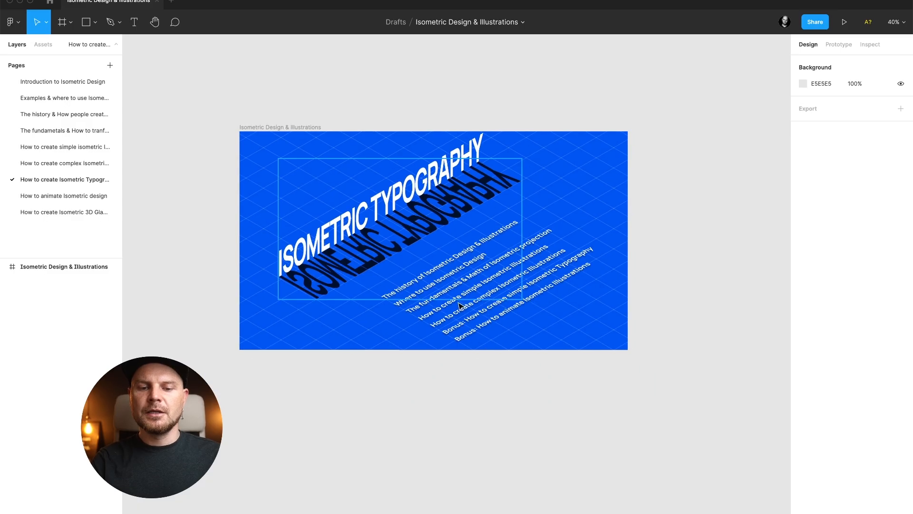
Draw a 1920 × 1026 frame below the existing artwork and fill it with the artwork's blue using the eyedropper.
{"action": "scroll", "coordinate": [324, 330], "scroll_direction": "down", "scroll_amount": 1}
{"action": "scroll", "coordinate": [324, 330], "scroll_direction": "down", "scroll_amount": 3}
{"action": "key", "text": "f"}
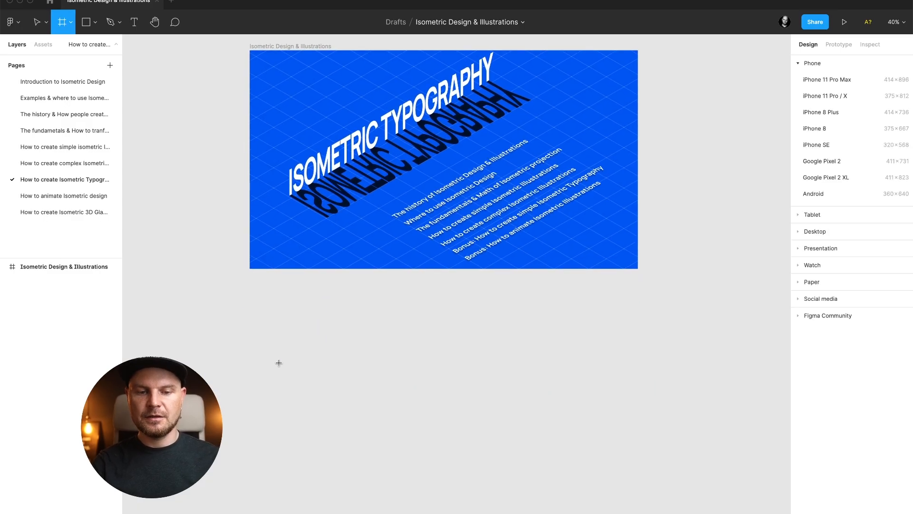
{"action": "left_click_drag", "start_coordinate": [250, 297], "coordinate": [637, 504]}
{"action": "key", "text": "i"}
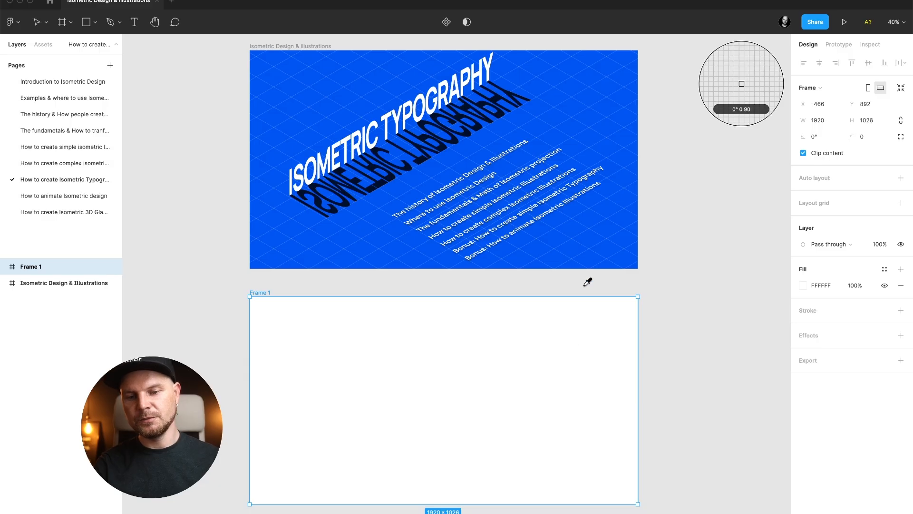
{"action": "left_click", "coordinate": [580, 249]}
{"action": "left_click", "coordinate": [641, 316]}
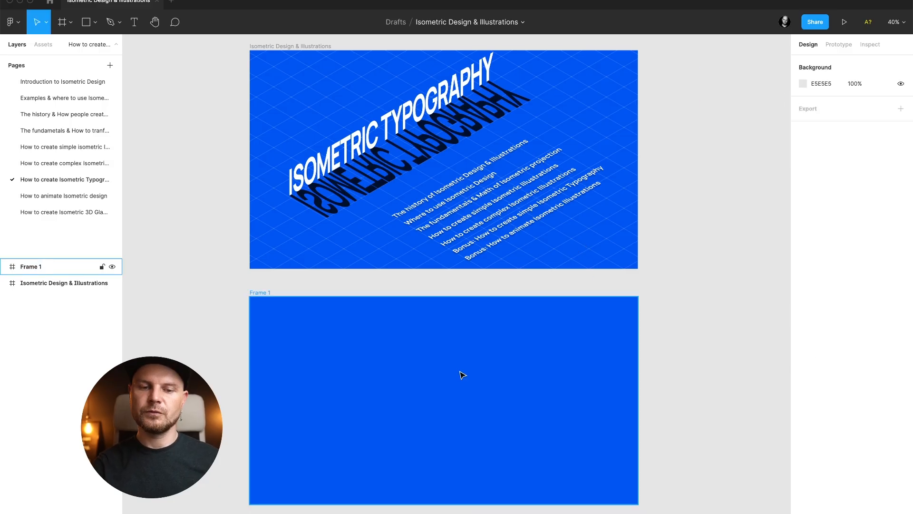
Add a text layer reading "isometric typography" inside the new frame.
{"action": "key", "text": "t"}
{"action": "left_click", "coordinate": [378, 389]}
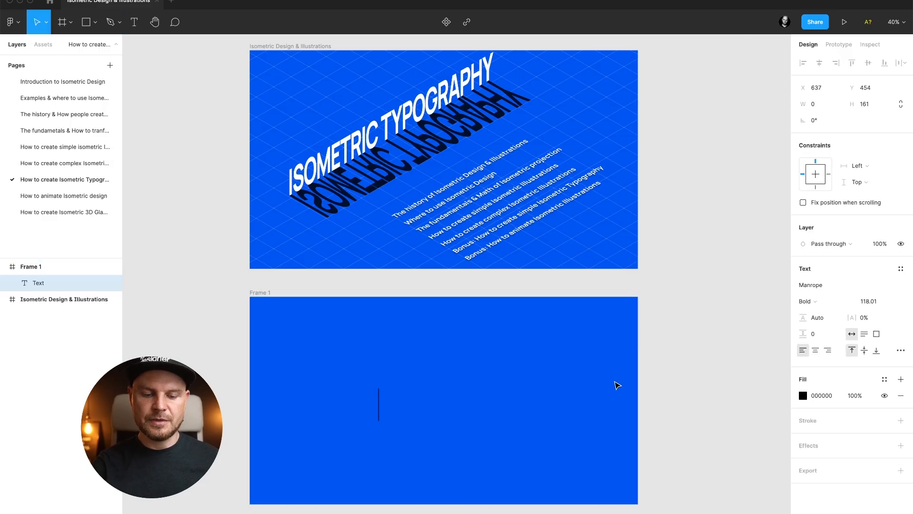
{"action": "type", "text": "isomtric"}
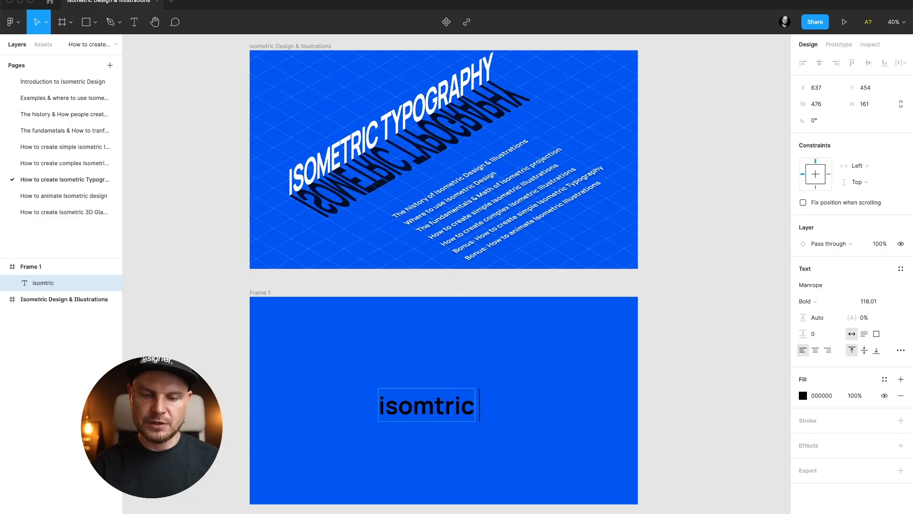
{"action": "key", "text": "BackSpace"}
{"action": "key", "text": "BackSpace"}
{"action": "key", "text": "BackSpace"}
{"action": "key", "text": "BackSpace"}
{"action": "type", "text": "etri"}
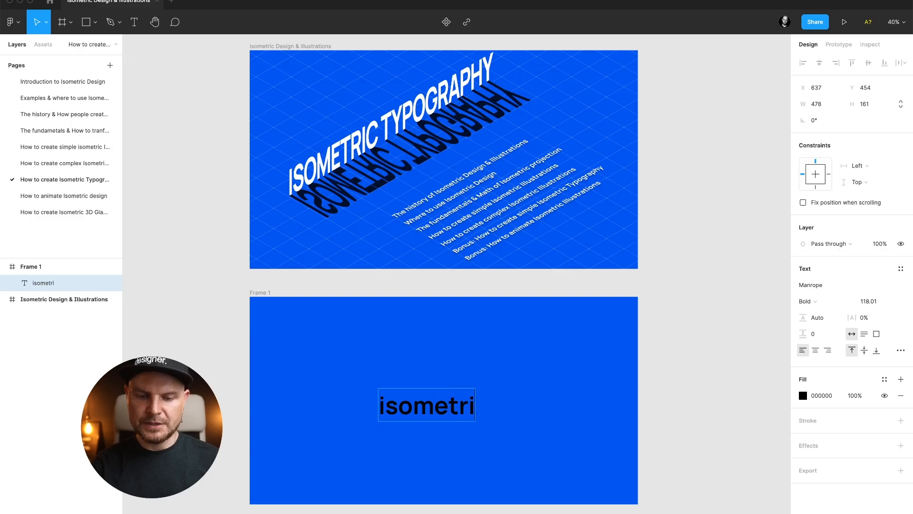
{"action": "type", "text": "c typogra"}
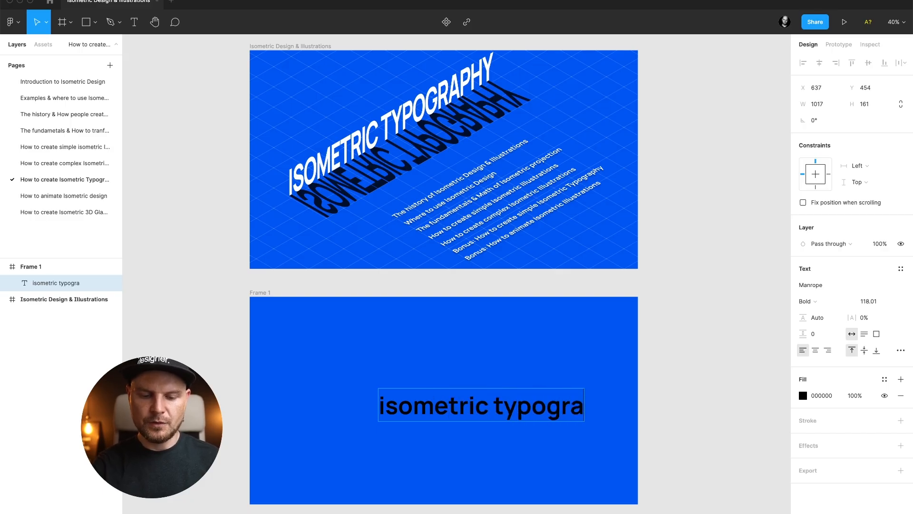
{"action": "type", "text": "phy"}
{"action": "key", "text": "Escape"}
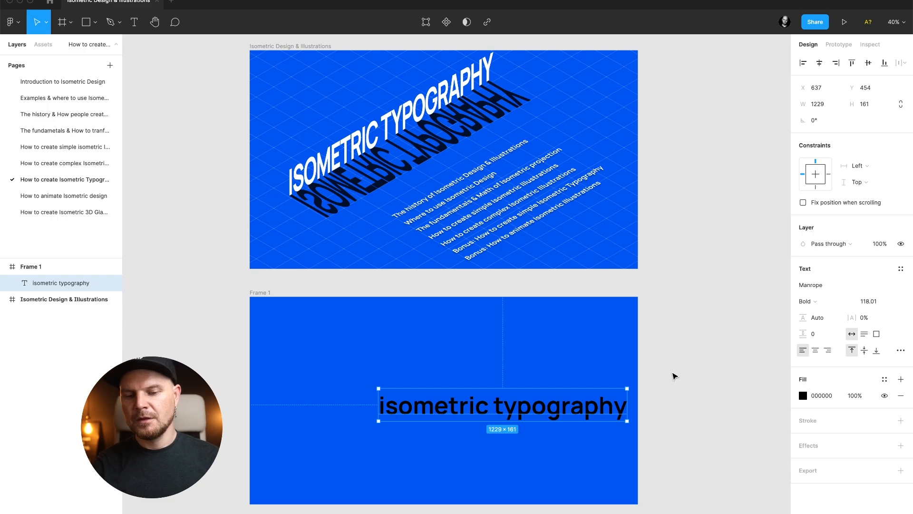
Set the text fill to FFFFFF and switch its letter case to uppercase in the type details.
{"action": "left_click", "coordinate": [818, 397]}
{"action": "type", "text": "fff"}
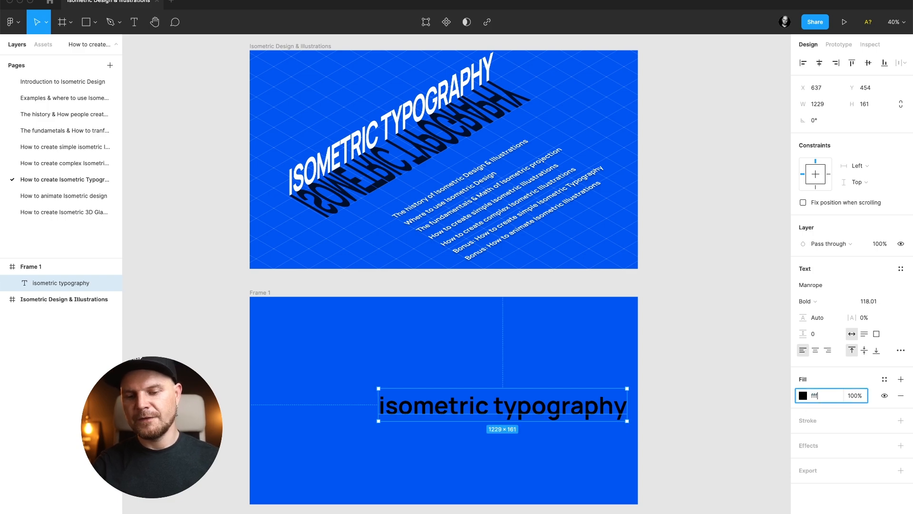
{"action": "key", "text": "Return"}
{"action": "left_click", "coordinate": [900, 350]}
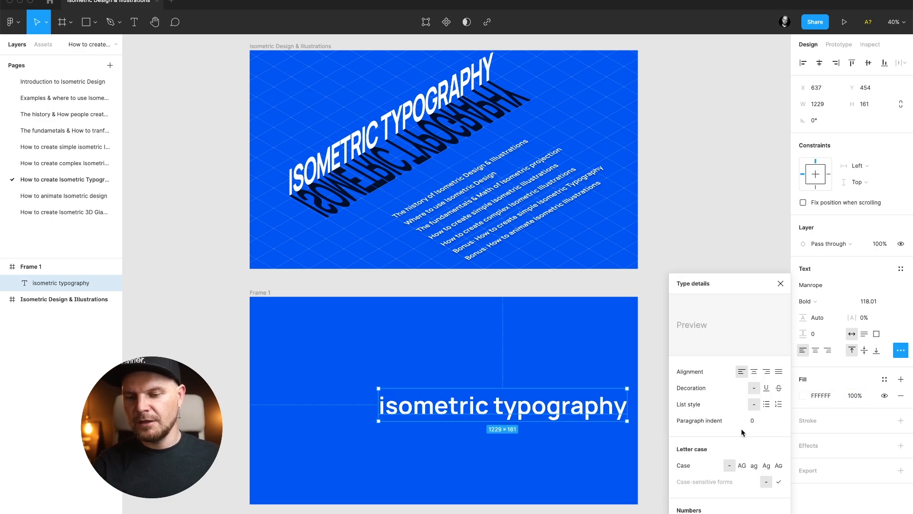
{"action": "left_click", "coordinate": [744, 466]}
{"action": "left_click", "coordinate": [781, 283]}
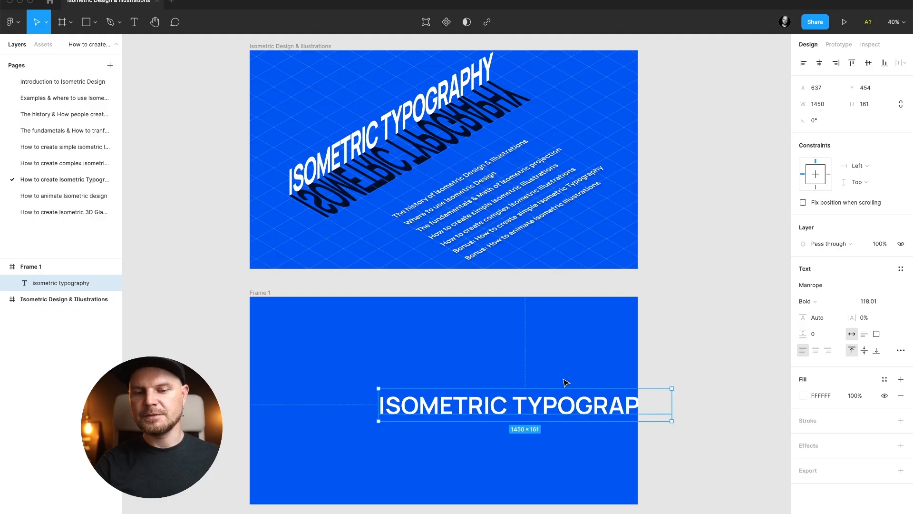
Move the text toward the frame's centre and set its constraints to Scale horizontally and vertically.
{"action": "left_click_drag", "start_coordinate": [535, 410], "coordinate": [459, 395]}
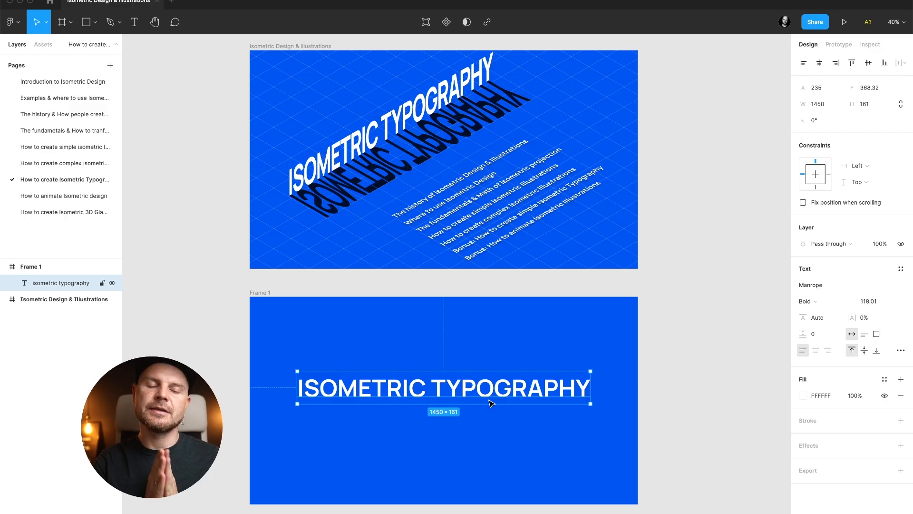
{"action": "left_click", "coordinate": [802, 175]}
{"action": "left_click", "coordinate": [815, 161]}
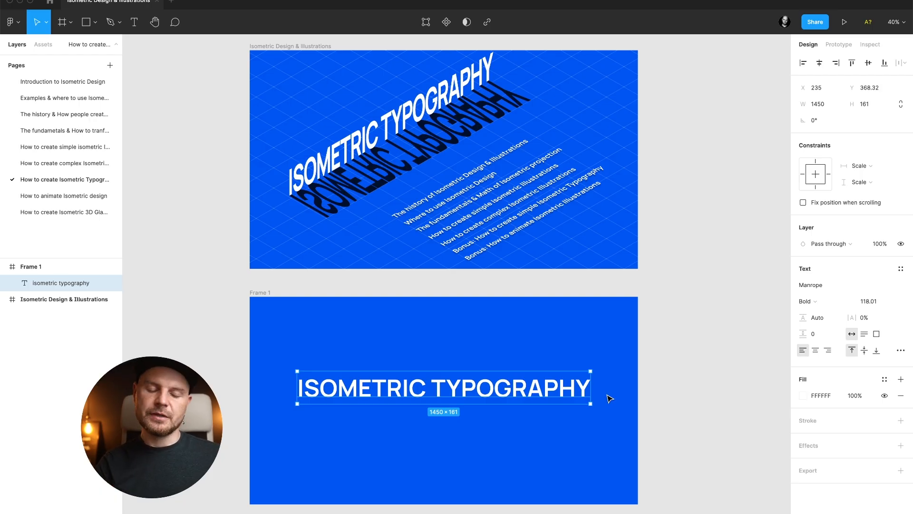
{"action": "scroll", "coordinate": [606, 385], "scroll_direction": "down", "scroll_amount": 1}
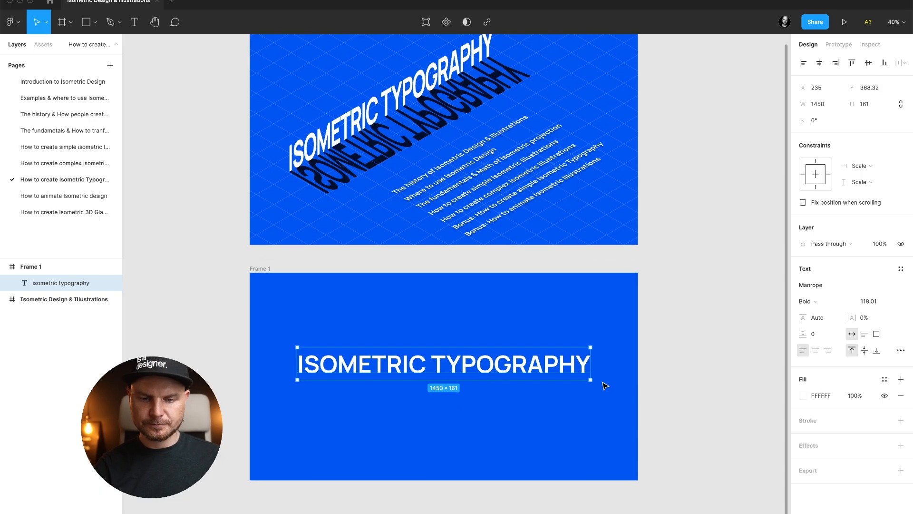
{"action": "left_click_drag", "start_coordinate": [596, 344], "coordinate": [533, 254]}
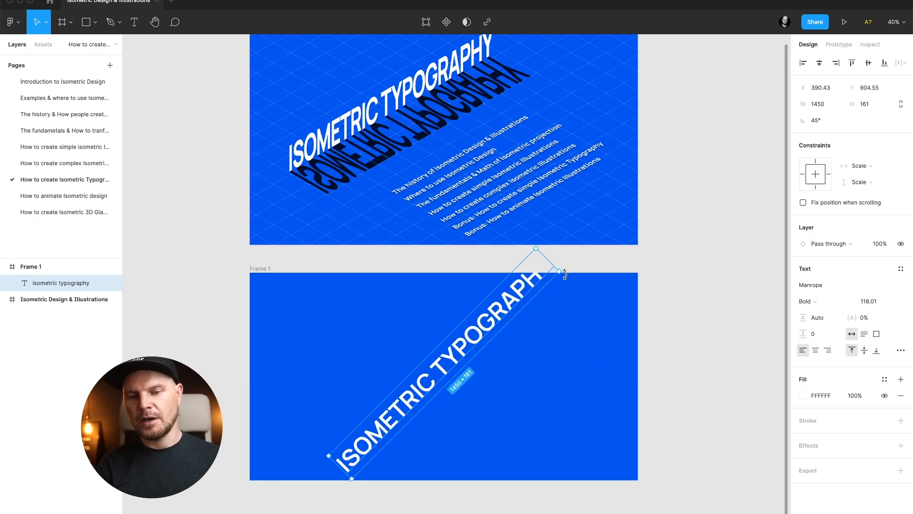
{"action": "left_click_drag", "start_coordinate": [564, 275], "coordinate": [593, 388]}
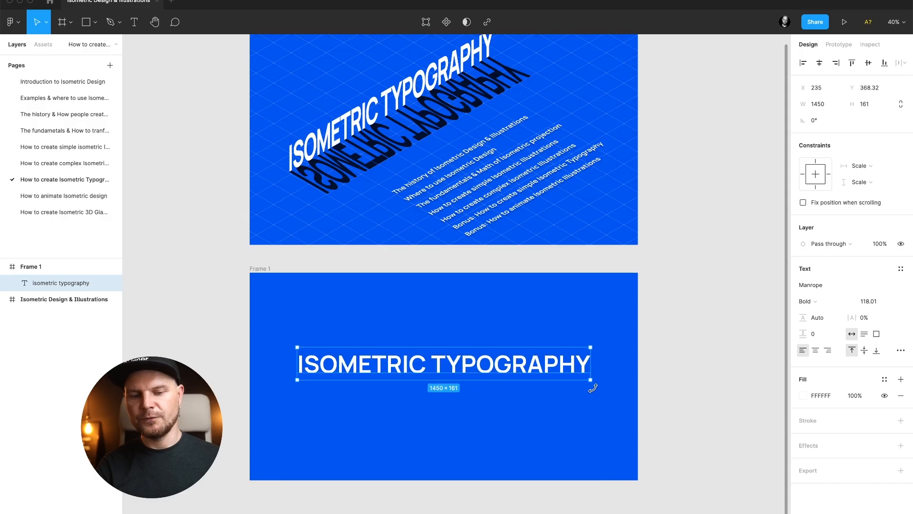
Duplicate the text layer and hide the copy.
{"action": "key", "text": "super+d"}
{"action": "left_click", "coordinate": [113, 299]}
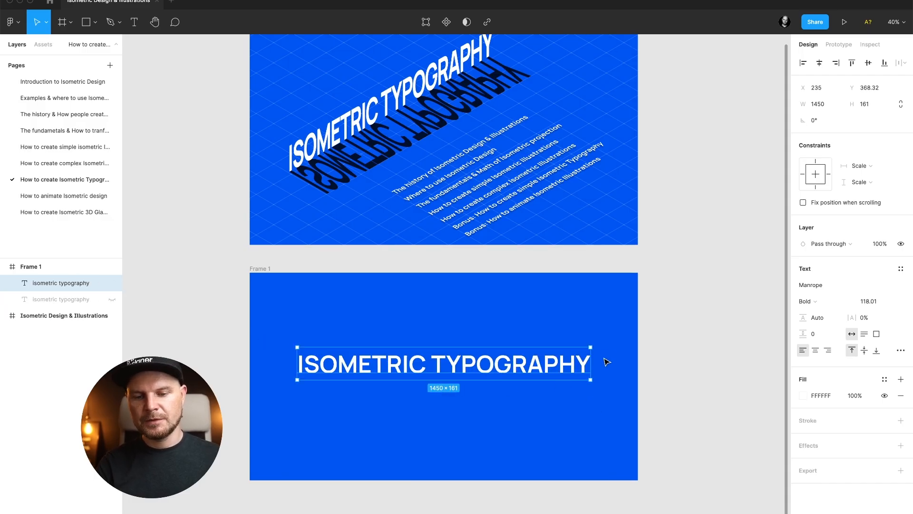
Rotate the text -45°, group it, and scale the group's height to 57.73%.
{"action": "left_click_drag", "start_coordinate": [593, 343], "coordinate": [569, 452]}
{"action": "key", "text": "super+g"}
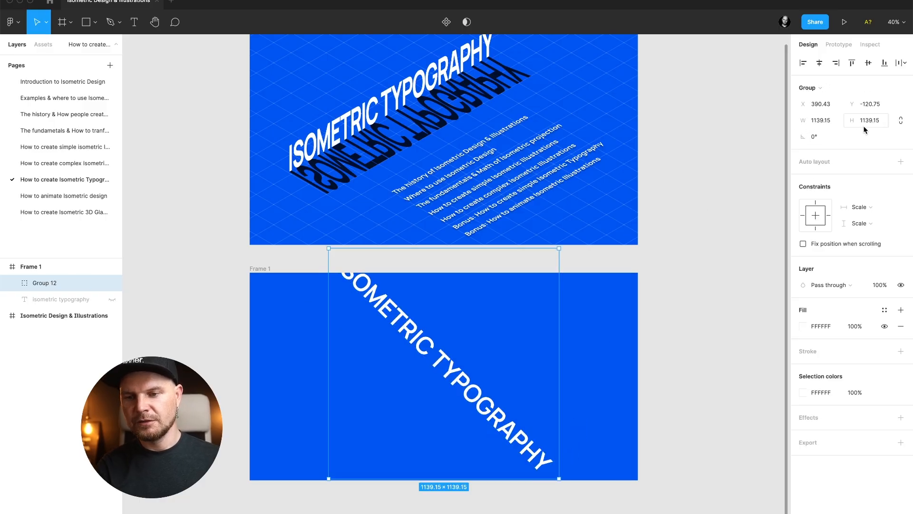
{"action": "type", "text": "57.73"}
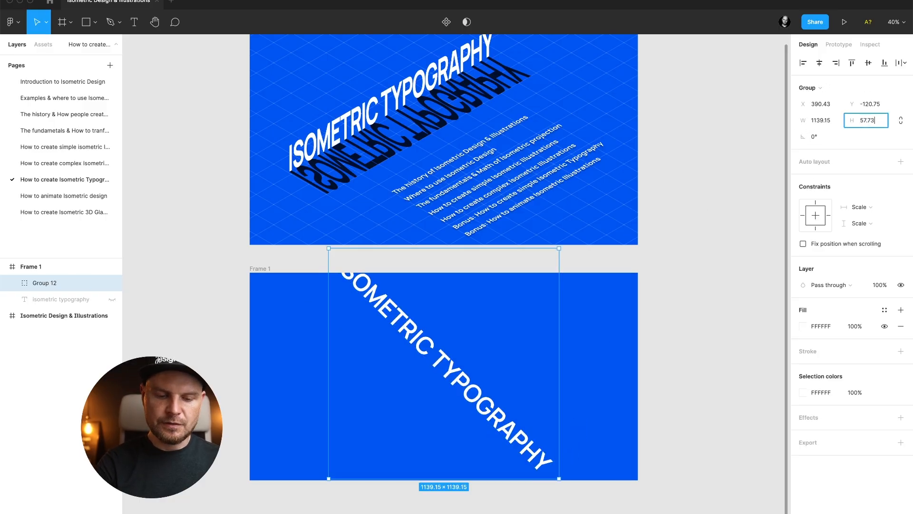
{"action": "key", "text": "Return"}
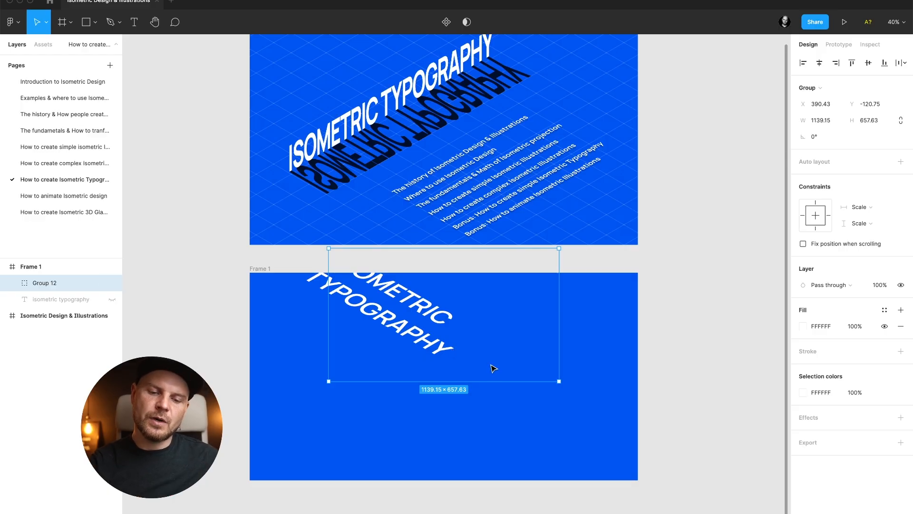
Resize the group to about 1440 × 831 and undo back to the unrotated text layer.
{"action": "left_click_drag", "start_coordinate": [558, 380], "coordinate": [612, 416]}
{"action": "left_click_drag", "start_coordinate": [547, 375], "coordinate": [560, 415]}
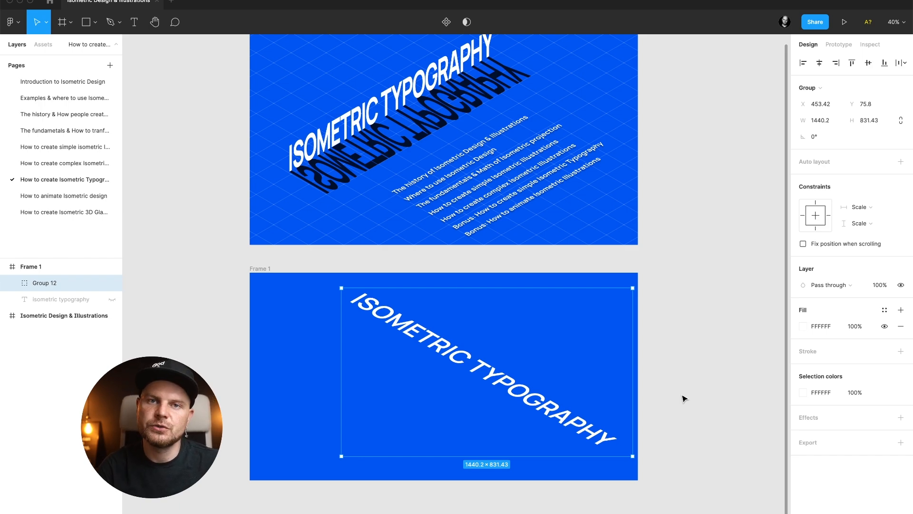
{"action": "key", "text": "ctrl+z"}
{"action": "key", "text": "ctrl+z"}
{"action": "key", "text": "ctrl+z"}
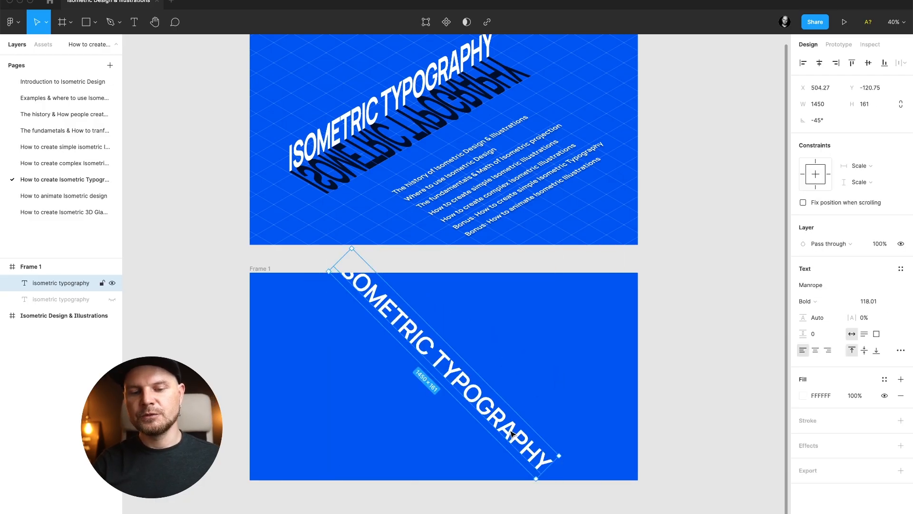
{"action": "key", "text": "ctrl+z"}
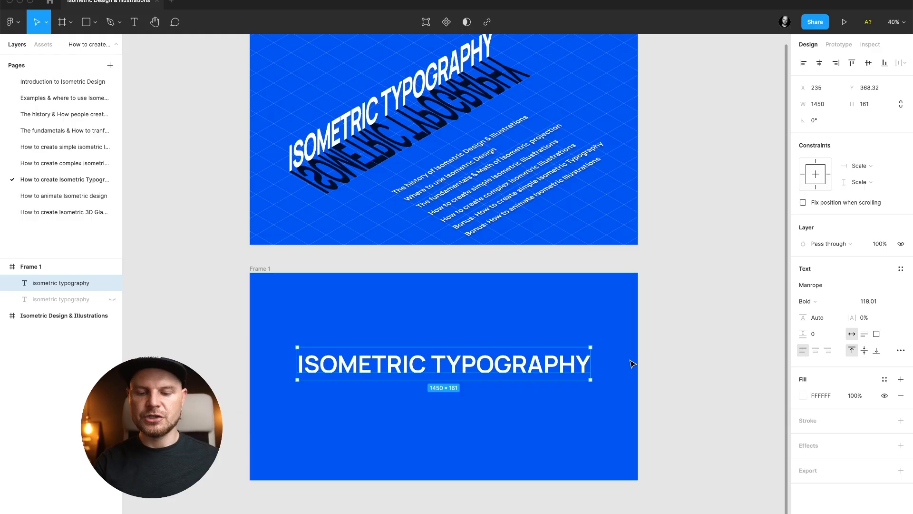
Try flattening the text and stretching it vertically, then undo back to the text layer.
{"action": "key", "text": "super+e"}
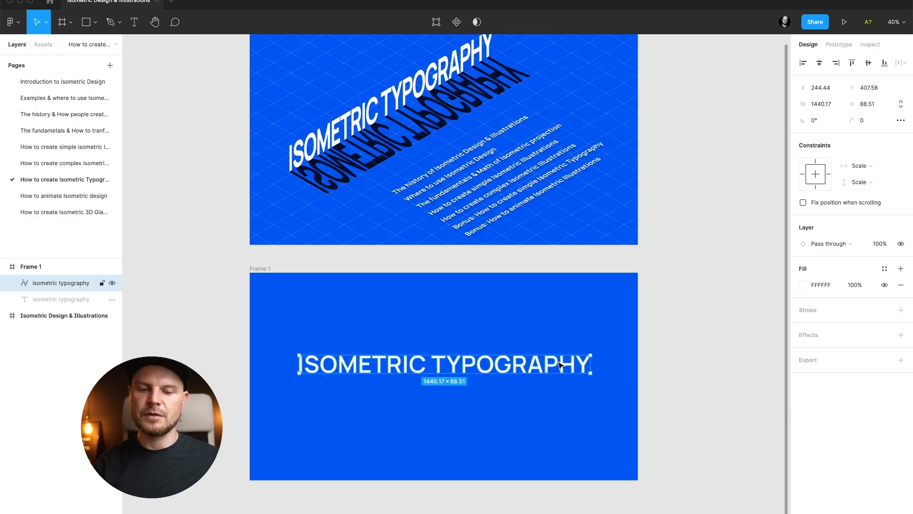
{"action": "left_click_drag", "start_coordinate": [558, 353], "coordinate": [533, 263]}
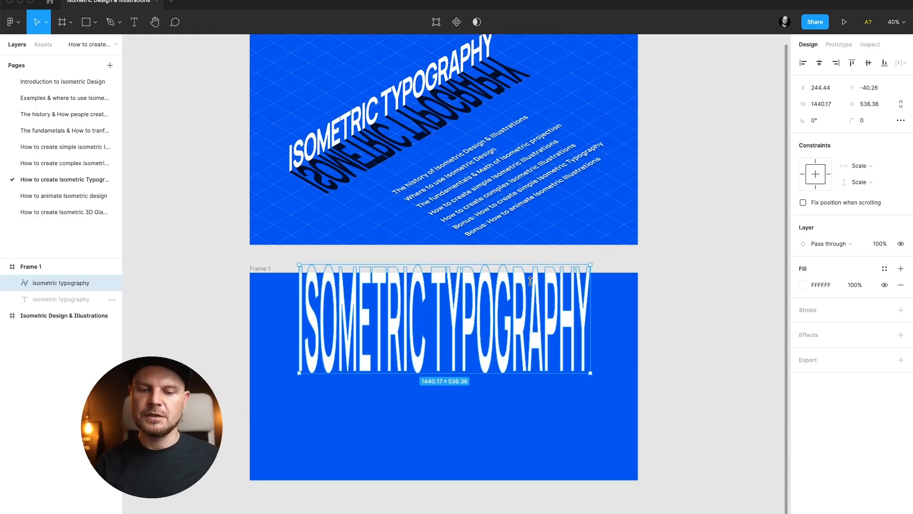
{"action": "left_click_drag", "start_coordinate": [512, 328], "coordinate": [524, 358]}
{"action": "key", "text": "super+z"}
{"action": "key", "text": "super+z"}
{"action": "key", "text": "super+z"}
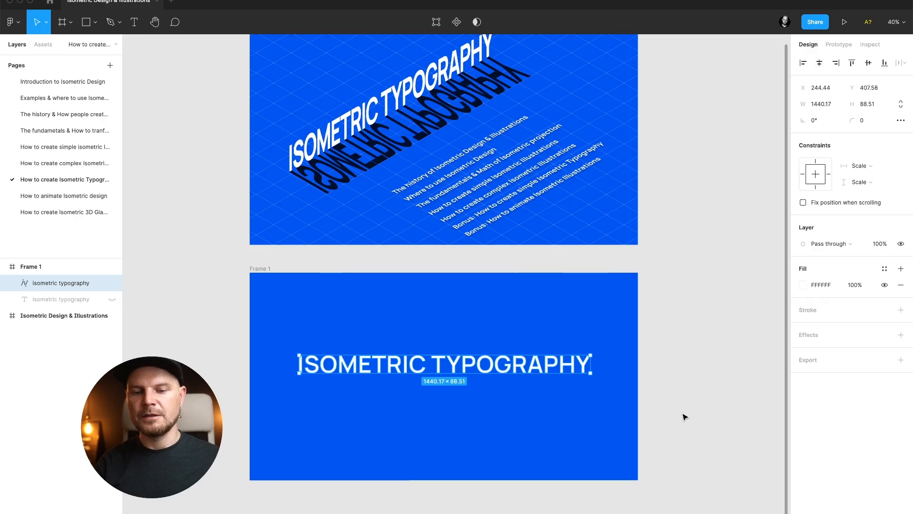
{"action": "key", "text": "super+z"}
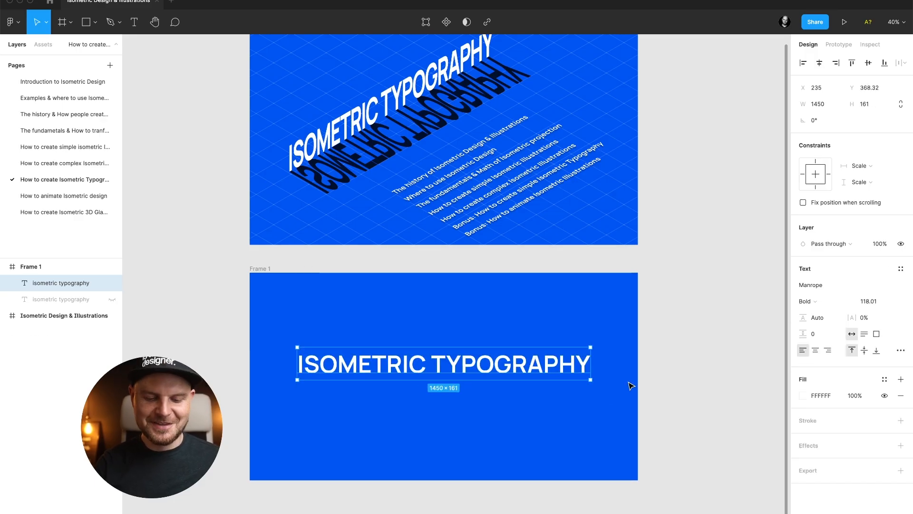
{"action": "key", "text": "super+z"}
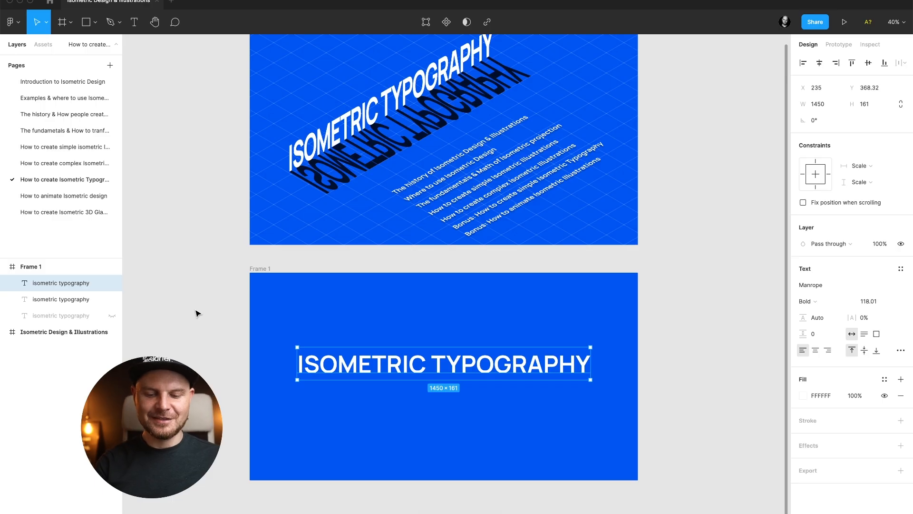
Flatten the selected text layer and hide the other text copy.
{"action": "key", "text": "super+e"}
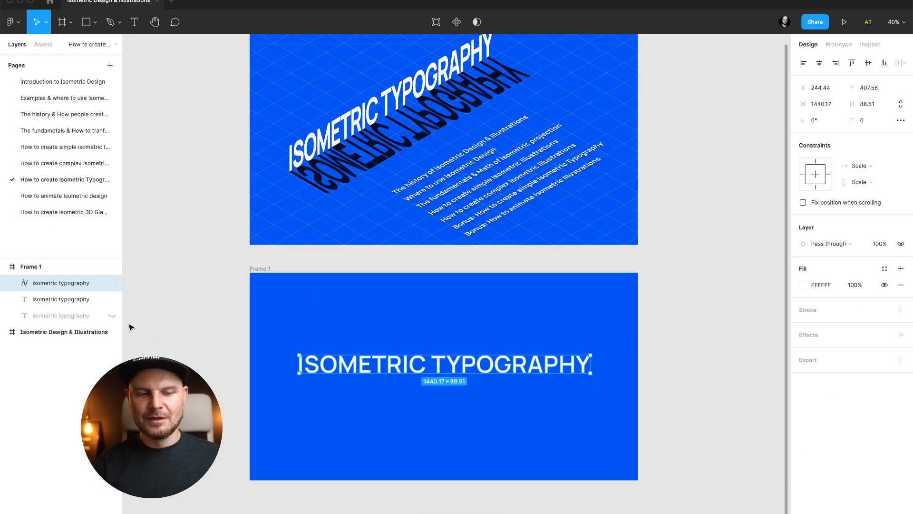
{"action": "left_click", "coordinate": [113, 299]}
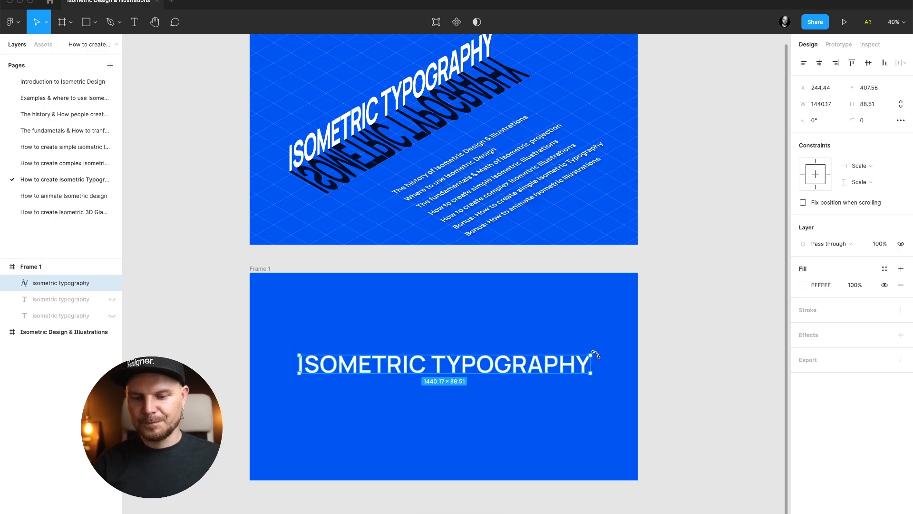
Rotate the flattened text -45°, group it, and scale the group's height to 57.73%.
{"action": "left_click_drag", "start_coordinate": [595, 354], "coordinate": [573, 472]}
{"action": "key", "text": "super+g"}
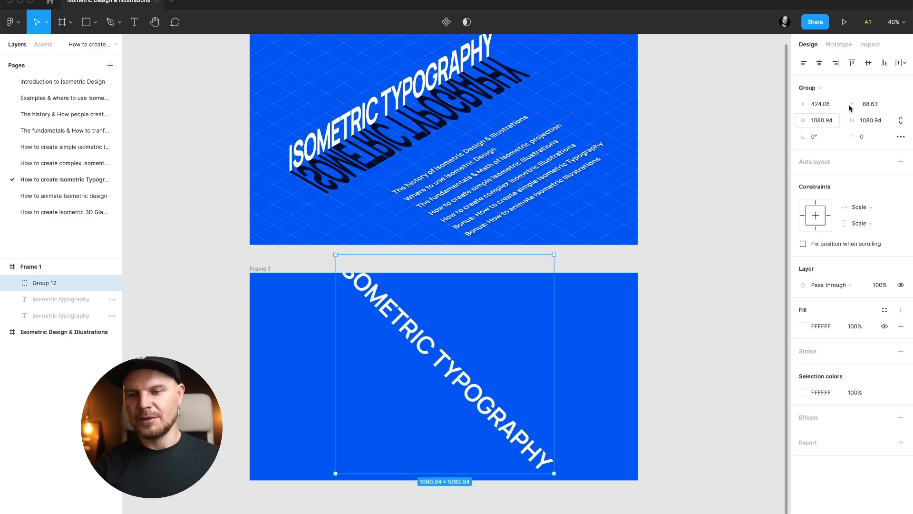
{"action": "left_click", "coordinate": [878, 122]}
{"action": "type", "text": "57.73"}
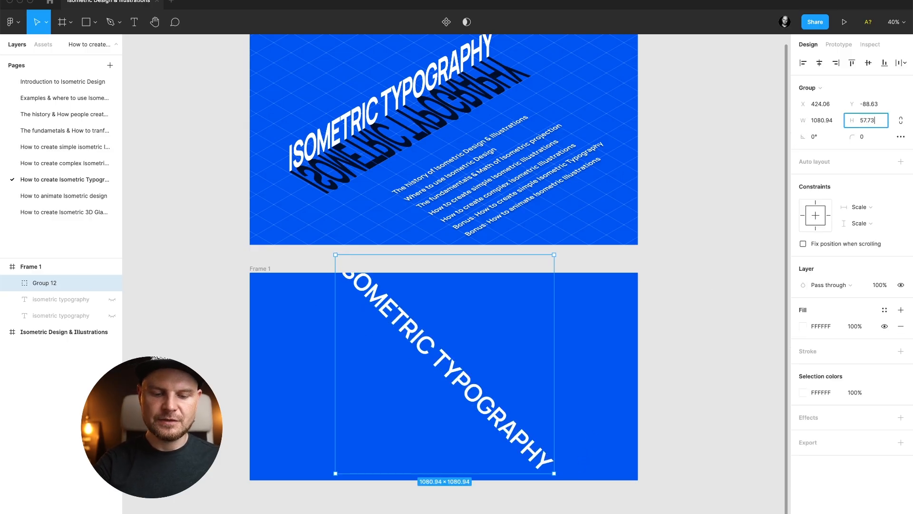
{"action": "type", "text": "%"}
{"action": "key", "text": "Return"}
Rotate the group to 60° and reposition it within the frame.
{"action": "left_click_drag", "start_coordinate": [476, 343], "coordinate": [482, 391]}
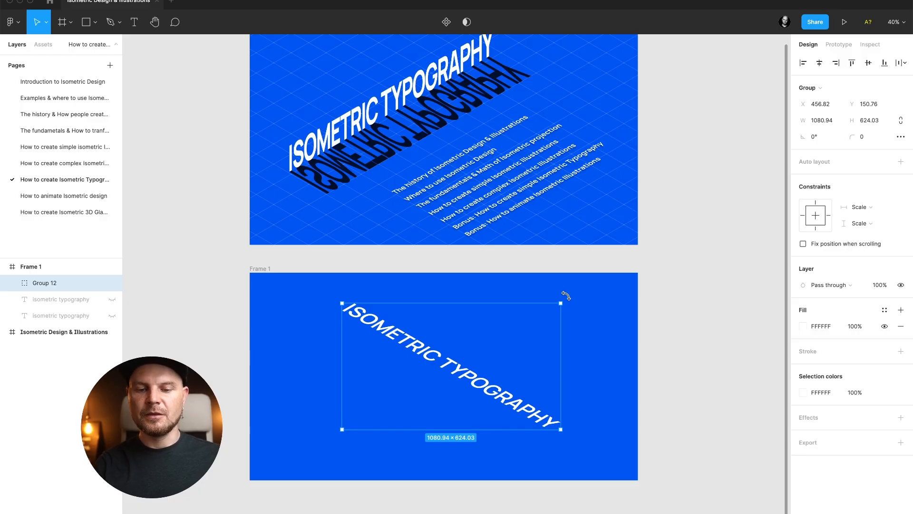
{"action": "left_click_drag", "start_coordinate": [566, 295], "coordinate": [445, 261]}
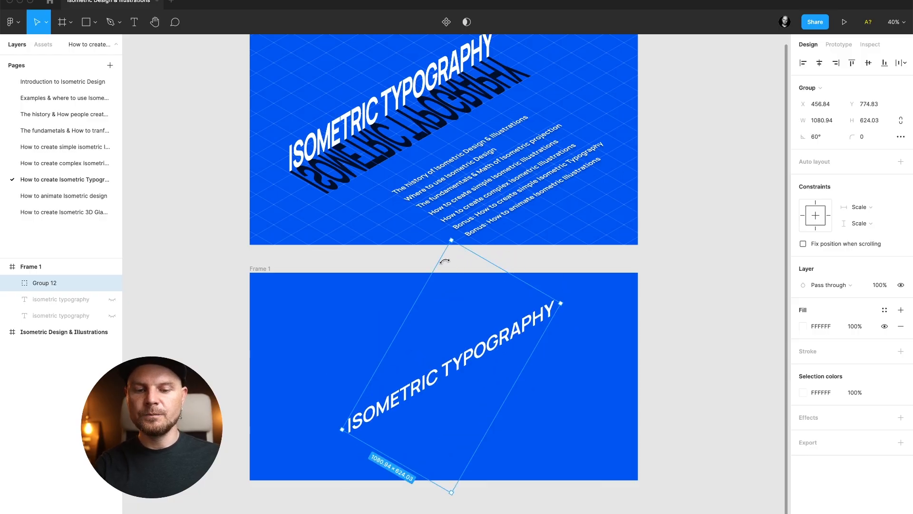
{"action": "left_click_drag", "start_coordinate": [459, 356], "coordinate": [412, 336]}
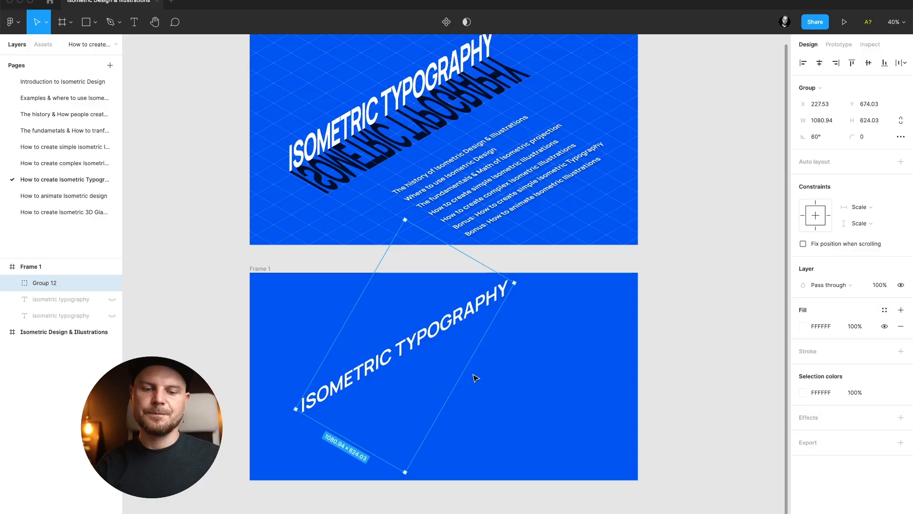
Nudge the rotated group slightly lower within the frame.
{"action": "left_click_drag", "start_coordinate": [438, 329], "coordinate": [445, 339]}
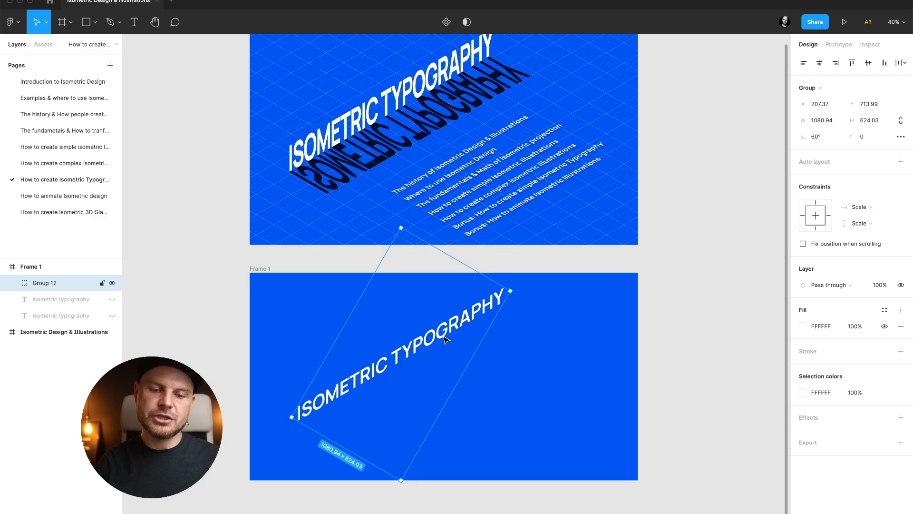
{"action": "left_click", "coordinate": [532, 365]}
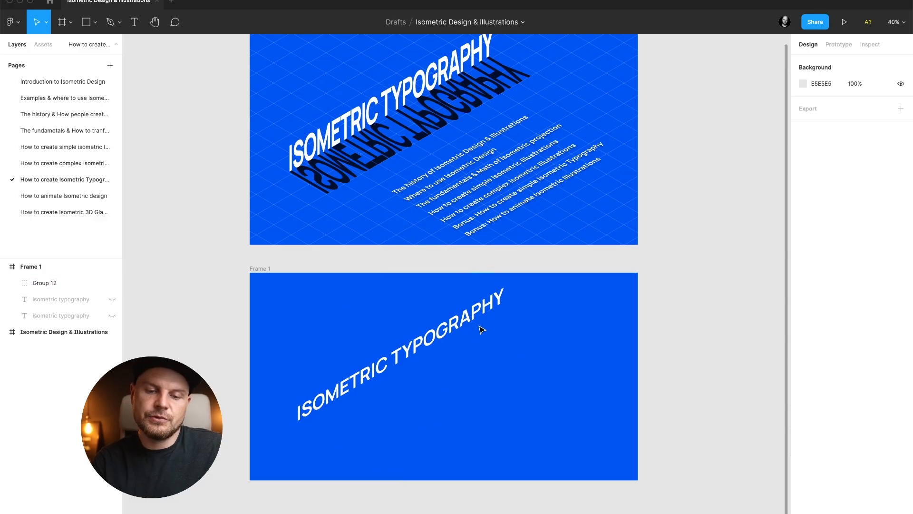
Duplicate the rotated group, placing the copy down and to the right of the original.
{"action": "left_click", "coordinate": [470, 319]}
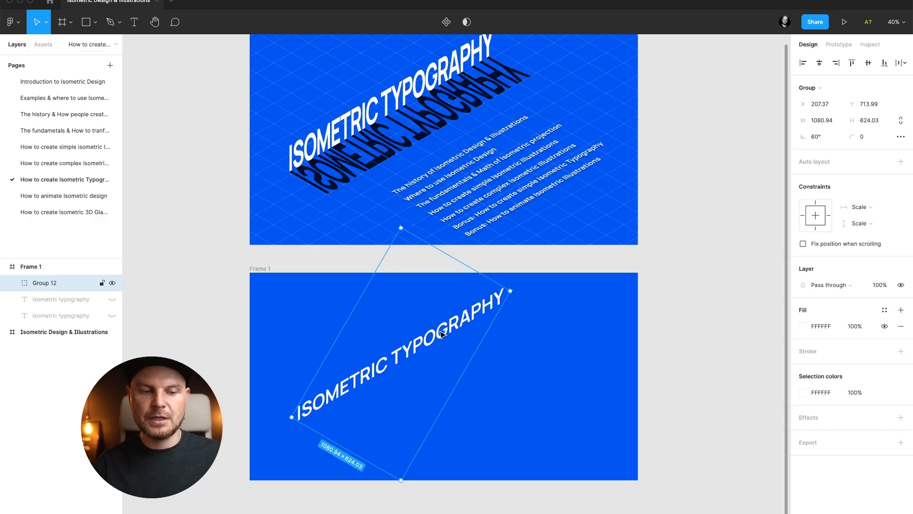
{"action": "left_click_drag", "start_coordinate": [446, 344], "coordinate": [484, 352]}
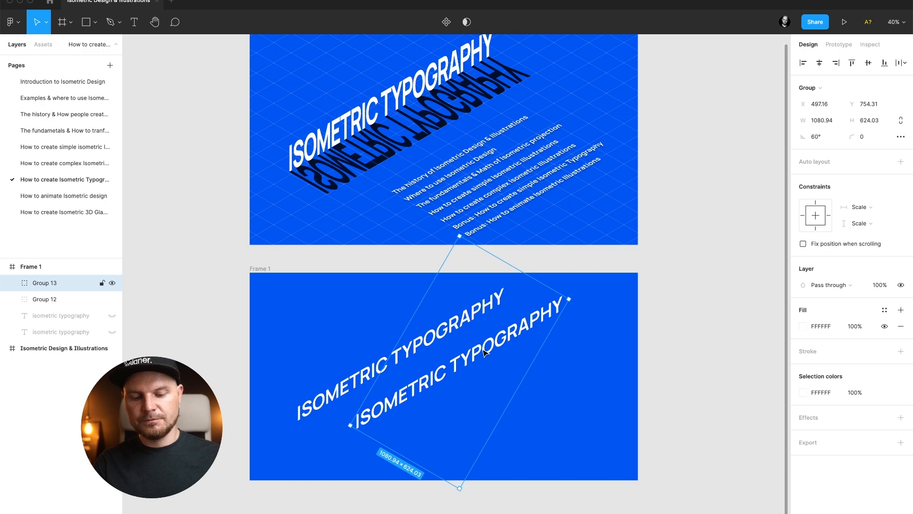
Flip the duplicated group horizontally and rotate it back to 0°.
{"action": "key", "text": "shift+h"}
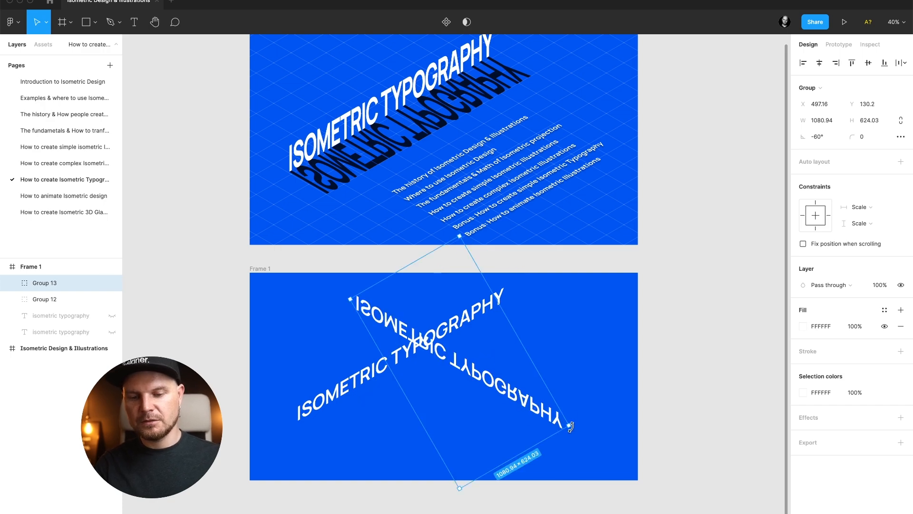
{"action": "left_click_drag", "start_coordinate": [570, 427], "coordinate": [573, 293]}
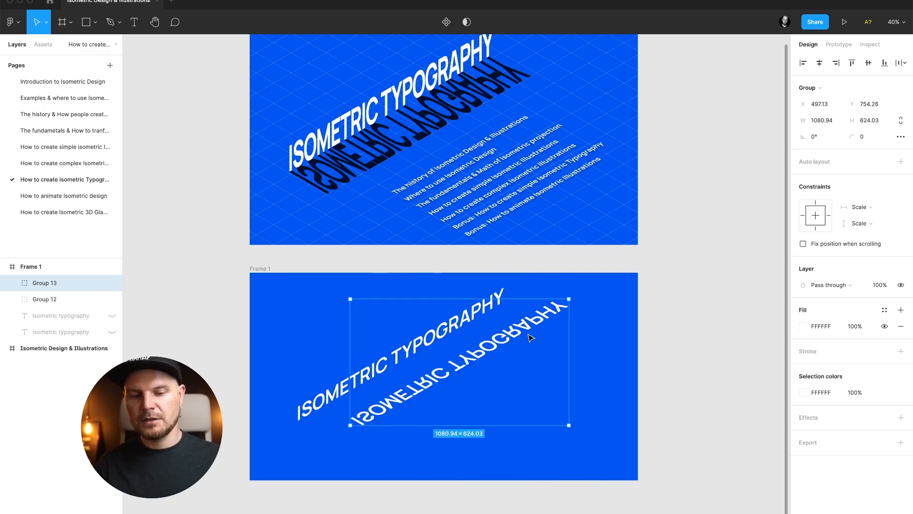
Move the flipped copy so it sits just beneath the original text.
{"action": "left_click_drag", "start_coordinate": [532, 337], "coordinate": [501, 327]}
{"action": "scroll", "coordinate": [480, 341], "scroll_direction": "up", "scroll_amount": 10}
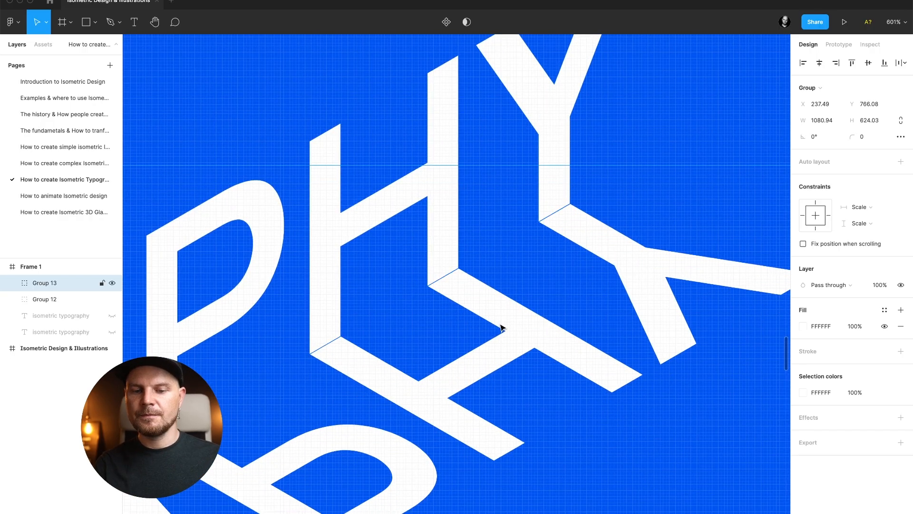
Set the copy group's fill colour to 000000.
{"action": "scroll", "coordinate": [501, 327], "scroll_direction": "down", "scroll_amount": 10}
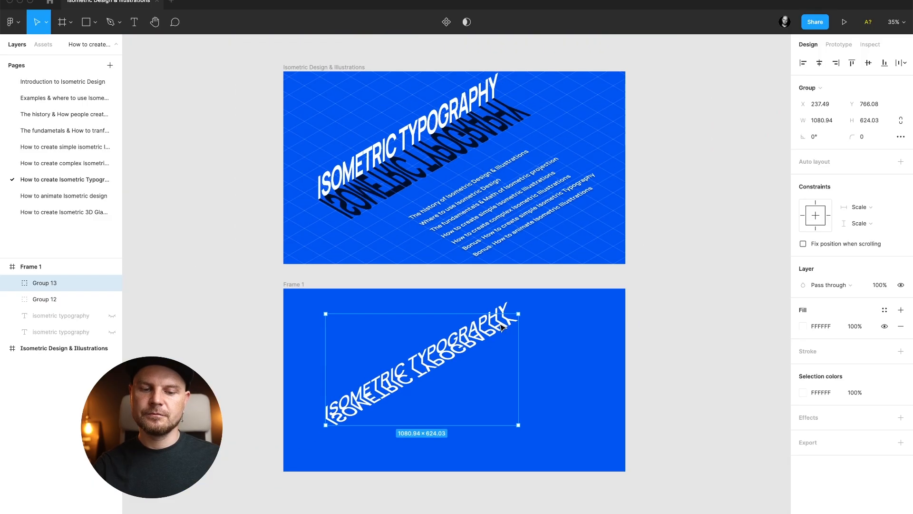
{"action": "scroll", "coordinate": [430, 352], "scroll_direction": "up", "scroll_amount": 3}
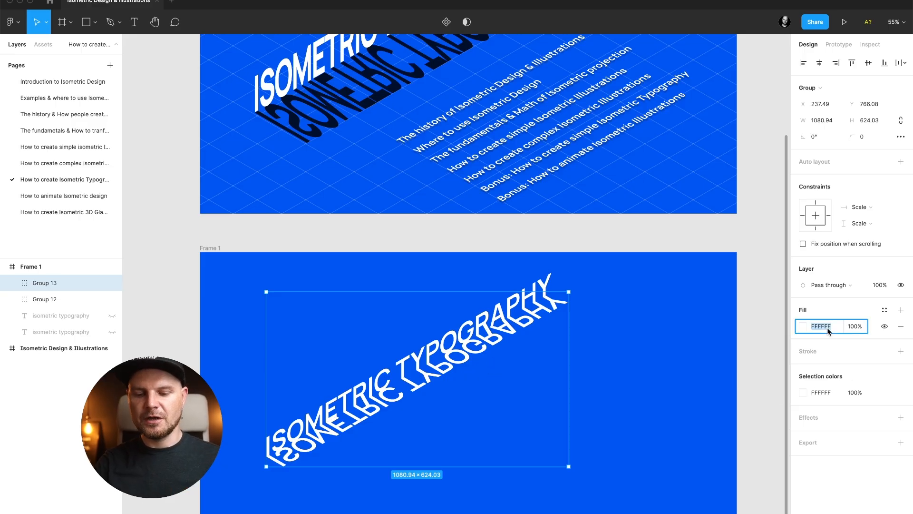
{"action": "type", "text": "000000"}
{"action": "key", "text": "Return"}
Select the flattened text inside the copy group and stretch its height to about 548 px.
{"action": "scroll", "coordinate": [466, 469], "scroll_direction": "down", "scroll_amount": 2}
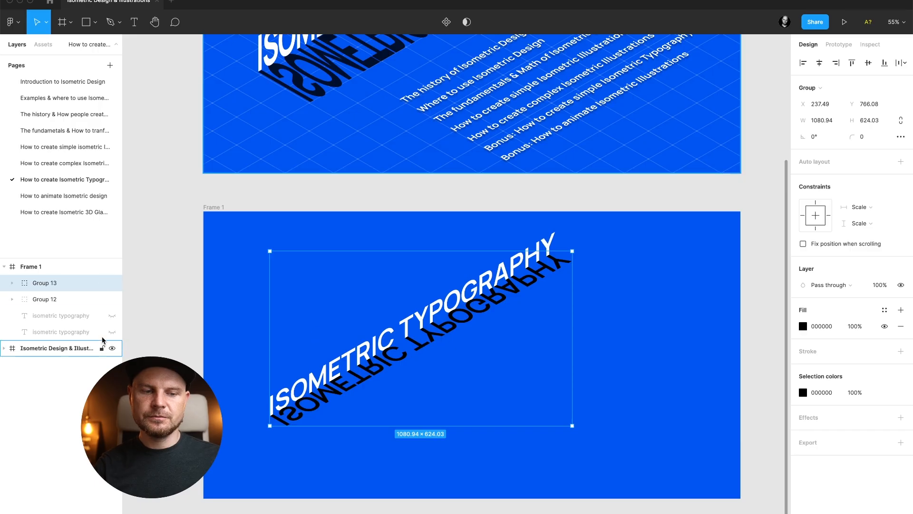
{"action": "left_click", "coordinate": [13, 284]}
{"action": "left_click", "coordinate": [60, 299]}
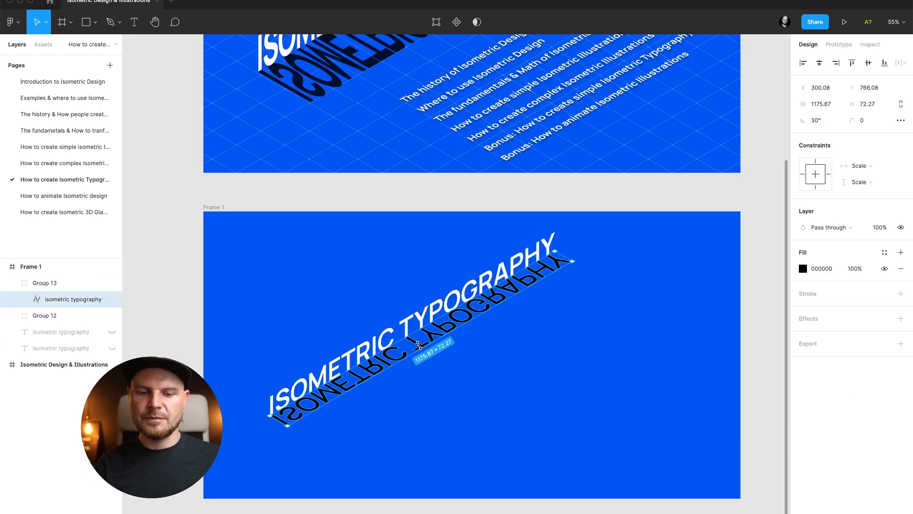
{"action": "left_click_drag", "start_coordinate": [420, 348], "coordinate": [462, 379]}
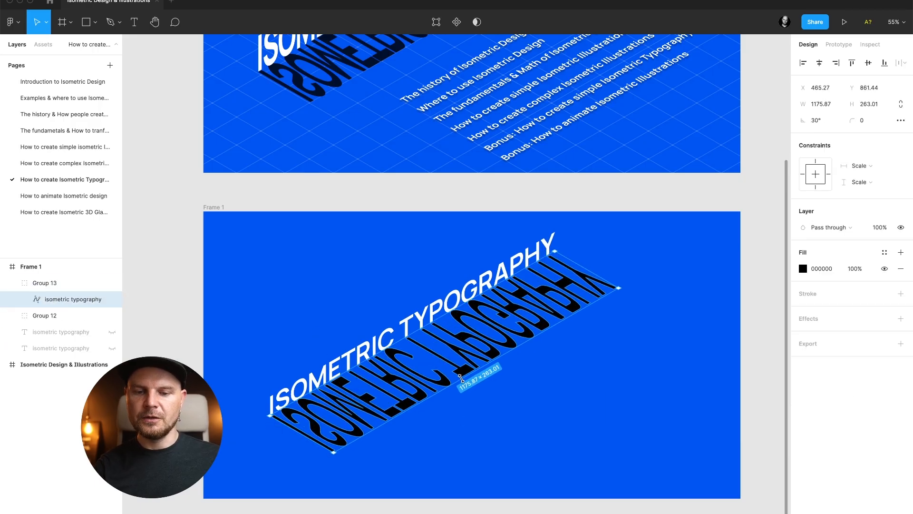
{"action": "left_click", "coordinate": [591, 416]}
{"action": "scroll", "coordinate": [593, 417], "scroll_direction": "down", "scroll_amount": 2}
{"action": "left_click", "coordinate": [521, 369]}
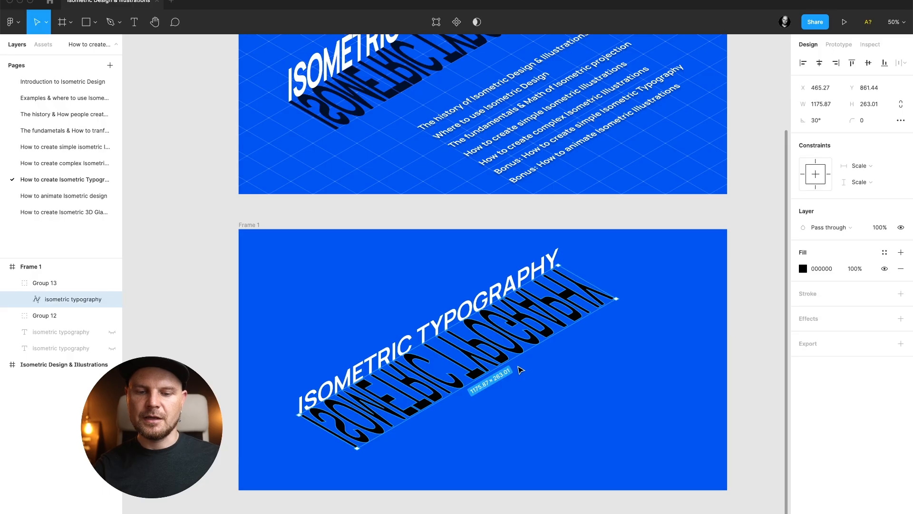
{"action": "left_click_drag", "start_coordinate": [509, 361], "coordinate": [542, 418]}
{"action": "left_click", "coordinate": [627, 428]}
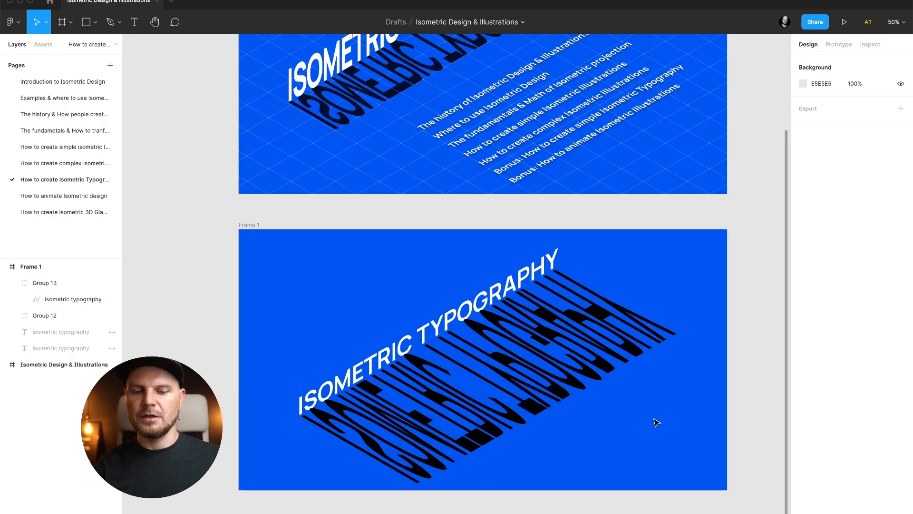
Send the stretched copy's group behind the original group and nudge it slightly up and left.
{"action": "scroll", "coordinate": [656, 422], "scroll_direction": "up", "scroll_amount": 2}
{"action": "scroll", "coordinate": [656, 422], "scroll_direction": "down", "scroll_amount": 3}
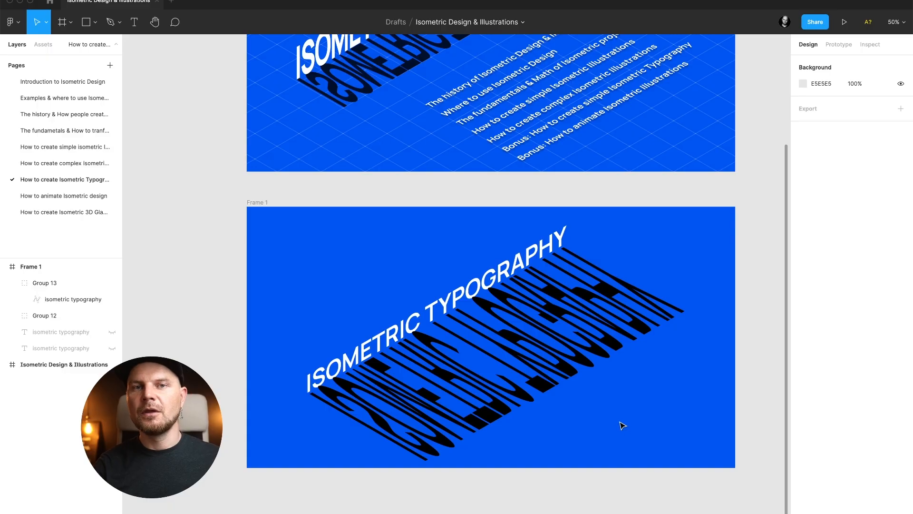
{"action": "left_click", "coordinate": [587, 385]}
{"action": "scroll", "coordinate": [582, 378], "scroll_direction": "up", "scroll_amount": 5}
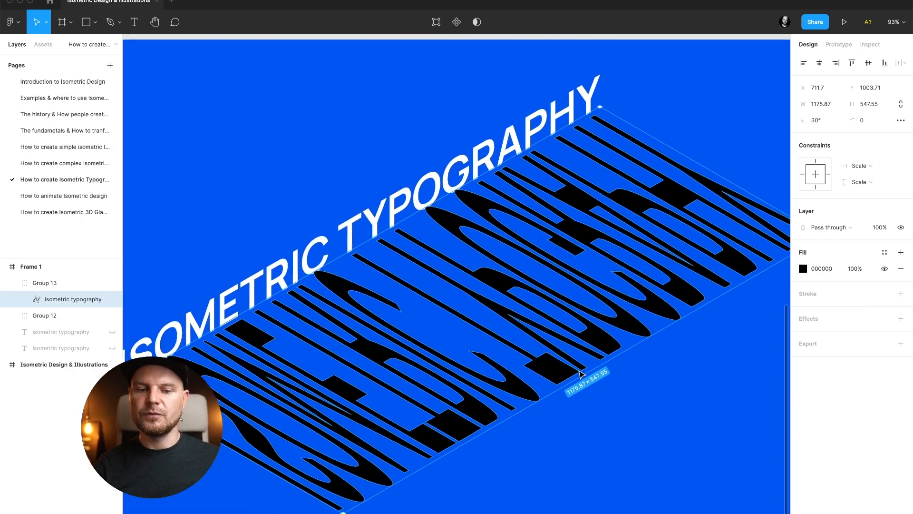
{"action": "scroll", "coordinate": [581, 375], "scroll_direction": "down", "scroll_amount": 3}
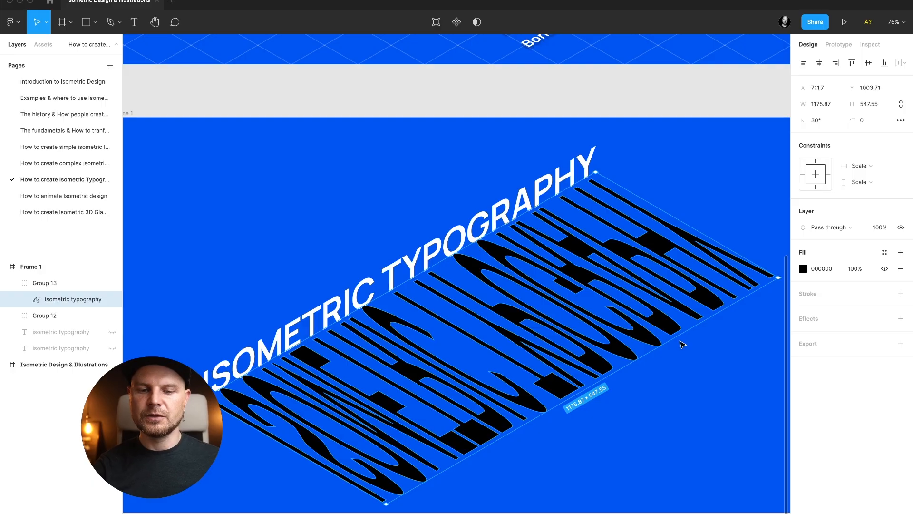
{"action": "scroll", "coordinate": [331, 346], "scroll_direction": "up", "scroll_amount": 6}
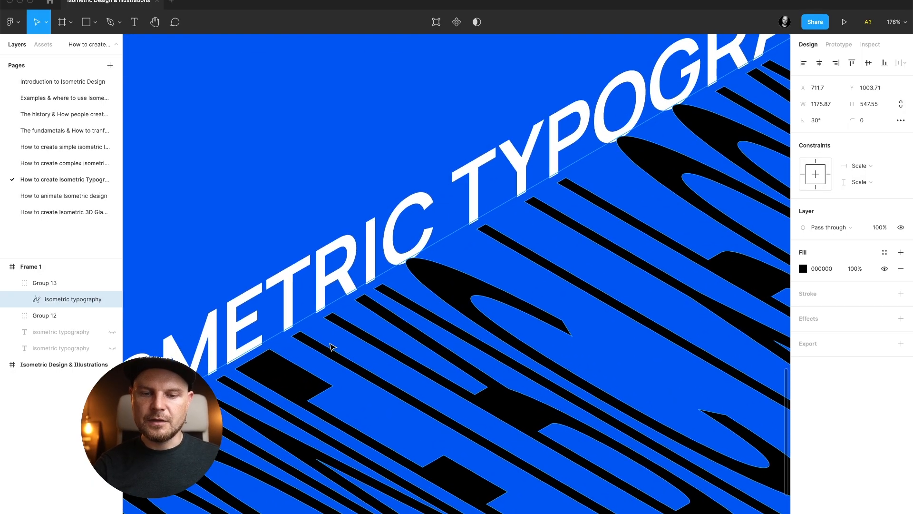
{"action": "left_click", "coordinate": [56, 284]}
{"action": "key", "text": "super+bracketleft"}
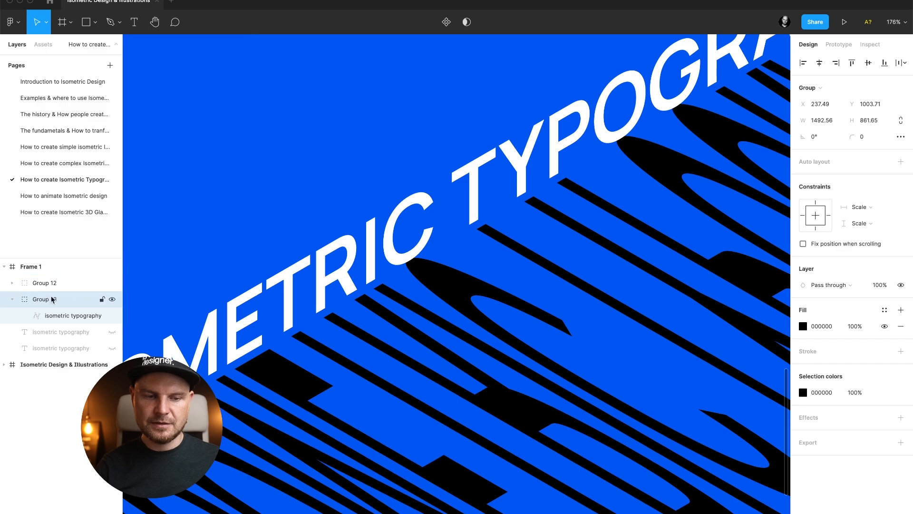
{"action": "left_click_drag", "start_coordinate": [331, 362], "coordinate": [322, 356]}
Change the stretched text's fill to a linear gradient fading from transparent to black.
{"action": "scroll", "coordinate": [323, 357], "scroll_direction": "down", "scroll_amount": 5}
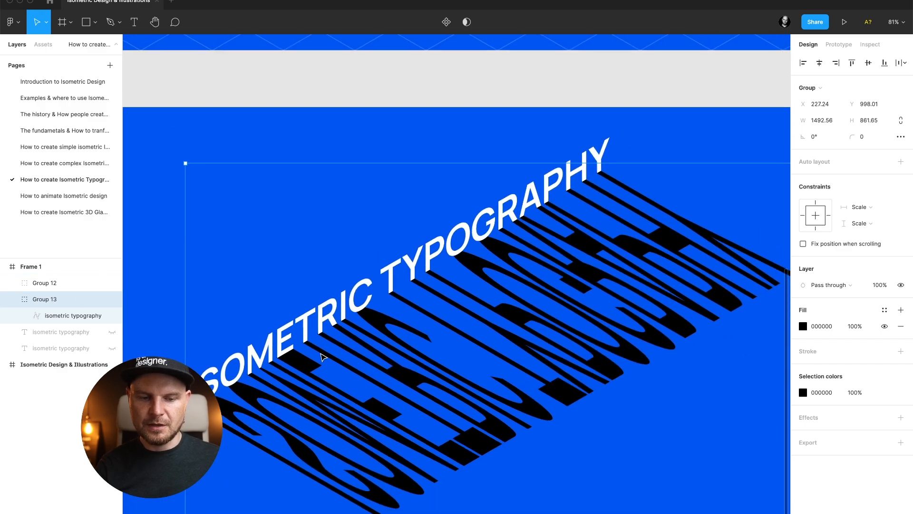
{"action": "left_click", "coordinate": [292, 259]}
{"action": "scroll", "coordinate": [291, 259], "scroll_direction": "down", "scroll_amount": 4}
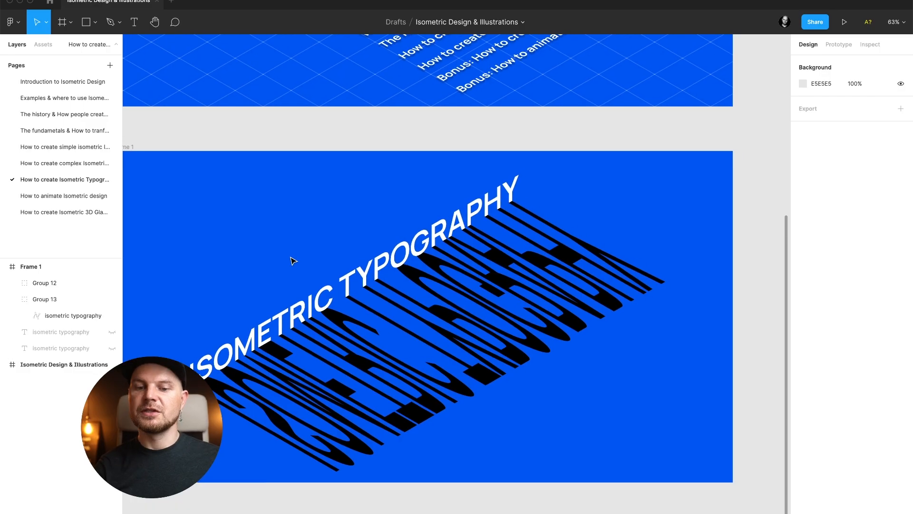
{"action": "left_click", "coordinate": [71, 315]}
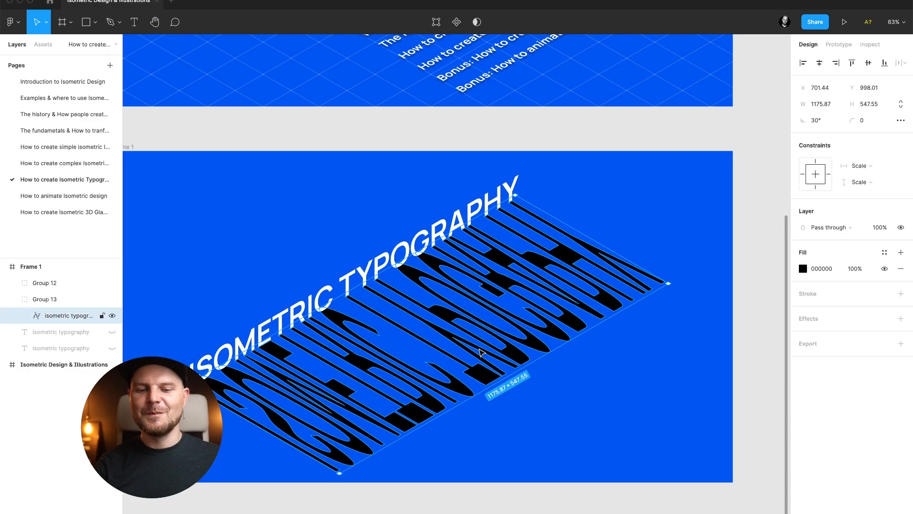
{"action": "left_click", "coordinate": [803, 269]}
{"action": "left_click", "coordinate": [685, 269]}
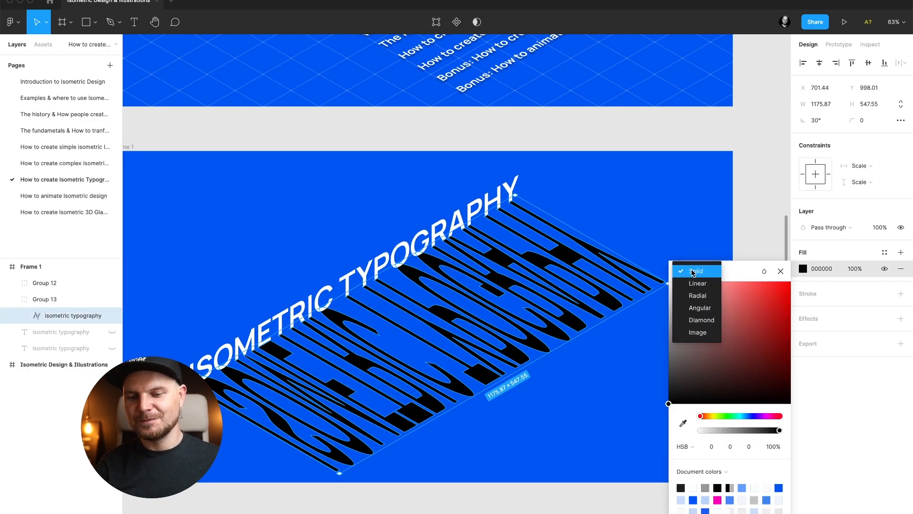
{"action": "left_click", "coordinate": [702, 282]}
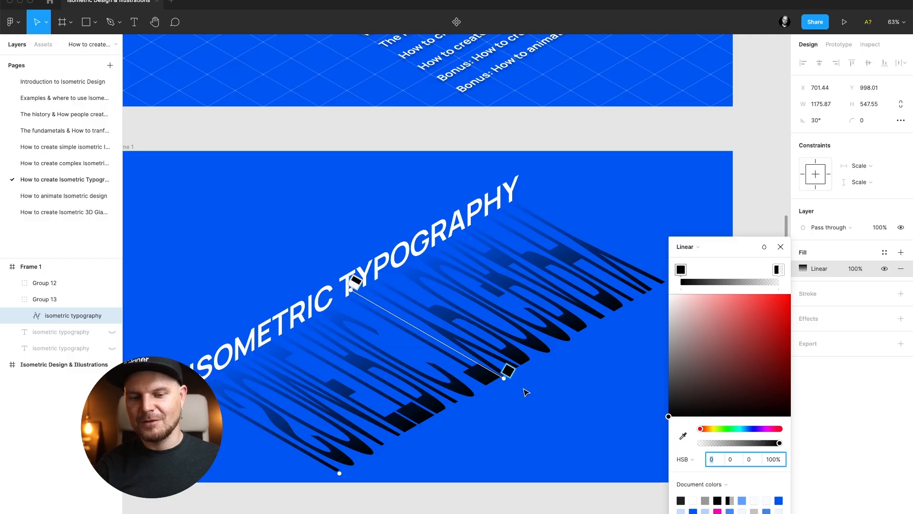
{"action": "left_click_drag", "start_coordinate": [683, 269], "coordinate": [661, 276]}
{"action": "left_click_drag", "start_coordinate": [738, 270], "coordinate": [779, 270]}
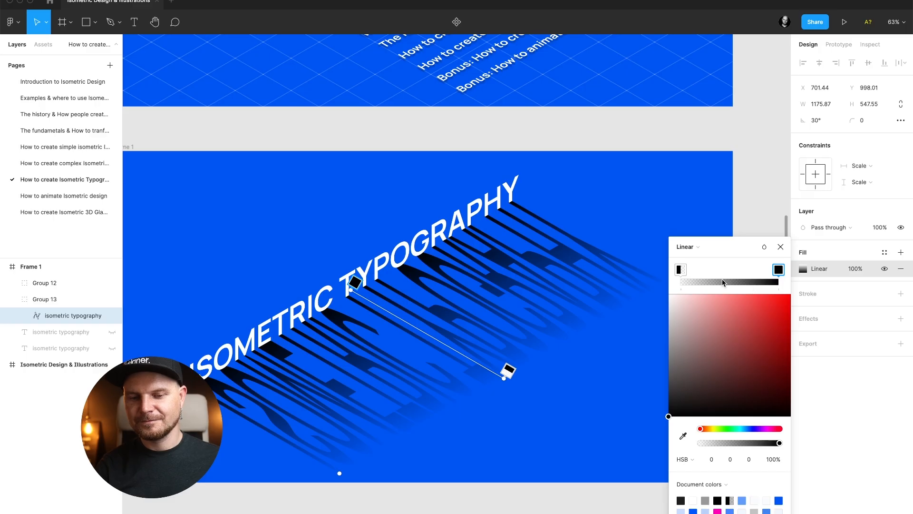
{"action": "mouse_move", "coordinate": [682, 273]}
{"action": "left_mouse_down"}
{"action": "mouse_move", "coordinate": [707, 271]}
{"action": "mouse_move", "coordinate": [668, 276]}
{"action": "left_mouse_up"}
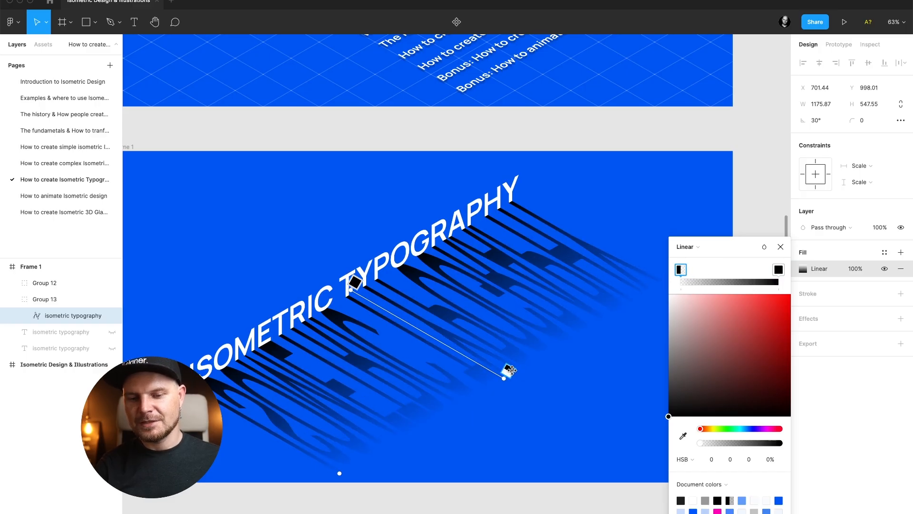
Shorten the gradient's direction handle along the stretched text and close the colour picker.
{"action": "left_click_drag", "start_coordinate": [503, 379], "coordinate": [478, 362]}
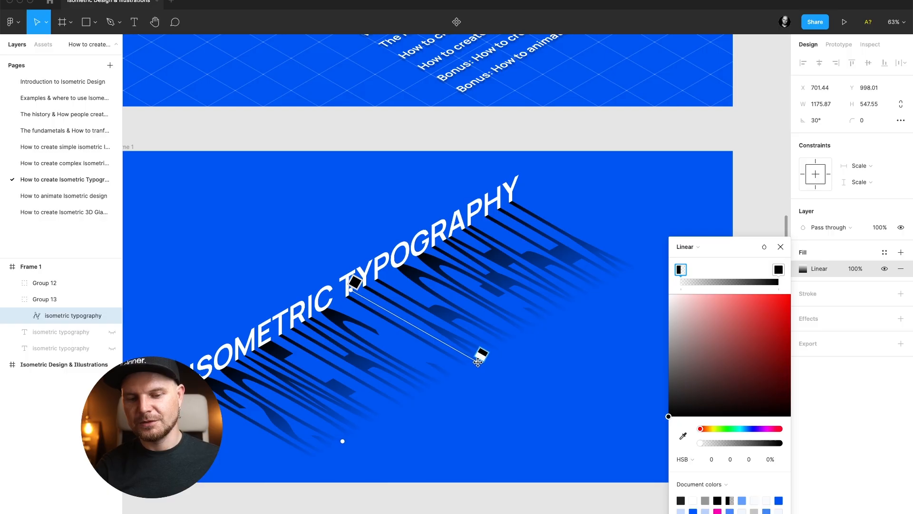
{"action": "left_click", "coordinate": [778, 269]}
{"action": "left_click", "coordinate": [780, 246]}
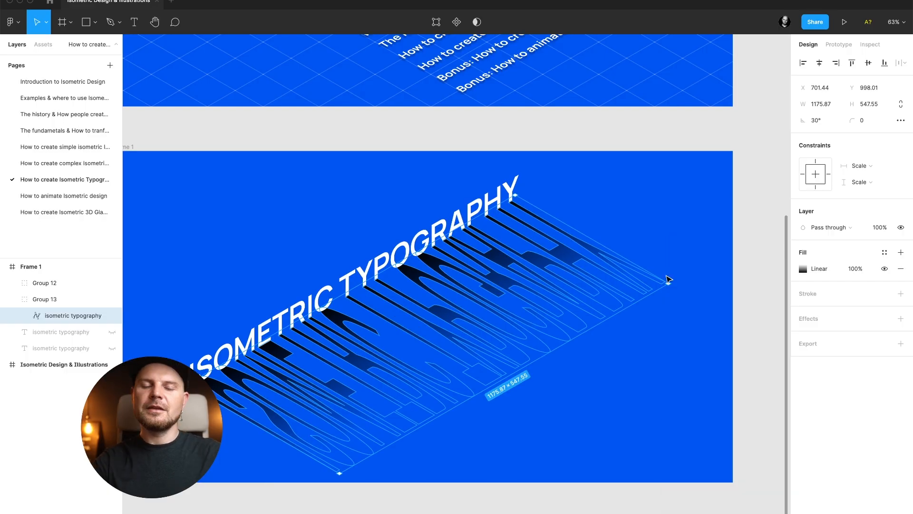
{"action": "key", "text": "Escape"}
Set the stretched text's gradient fill opacity to 50%.
{"action": "scroll", "coordinate": [677, 252], "scroll_direction": "down", "scroll_amount": 5}
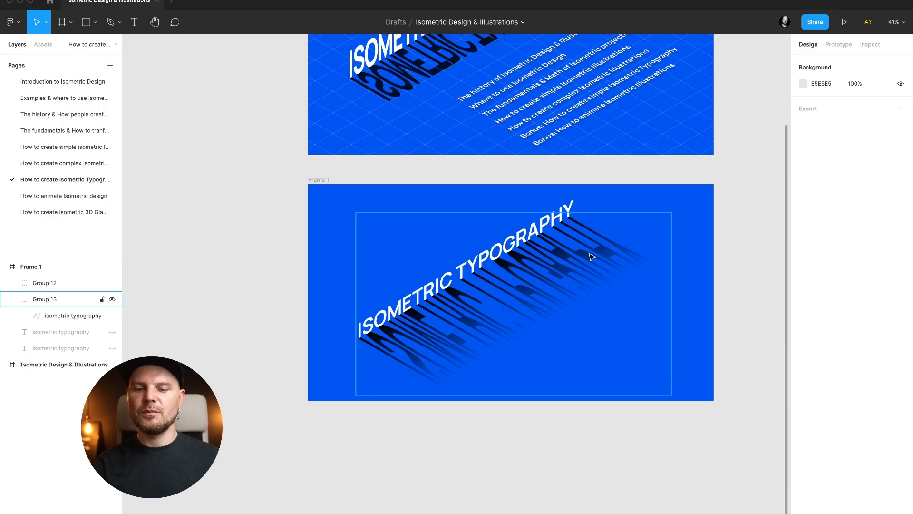
{"action": "double_click", "coordinate": [591, 257]}
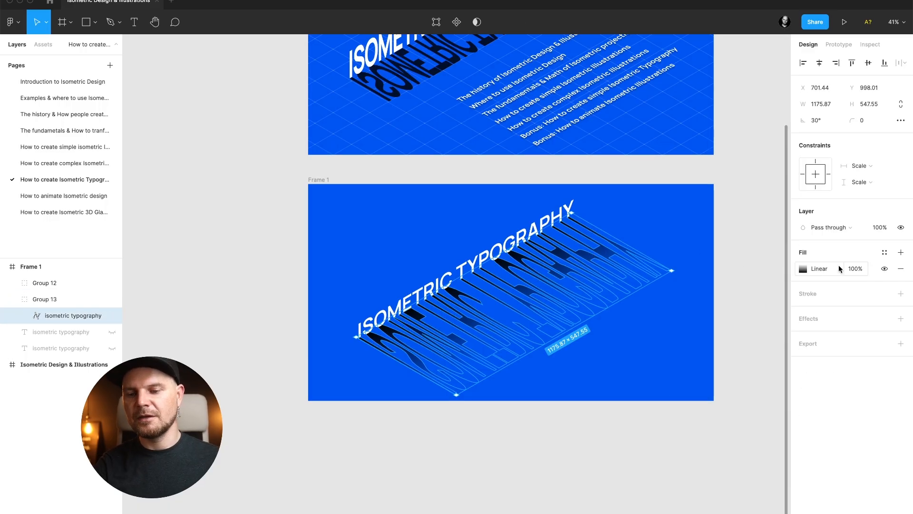
{"action": "type", "text": "50"}
{"action": "key", "text": "Return"}
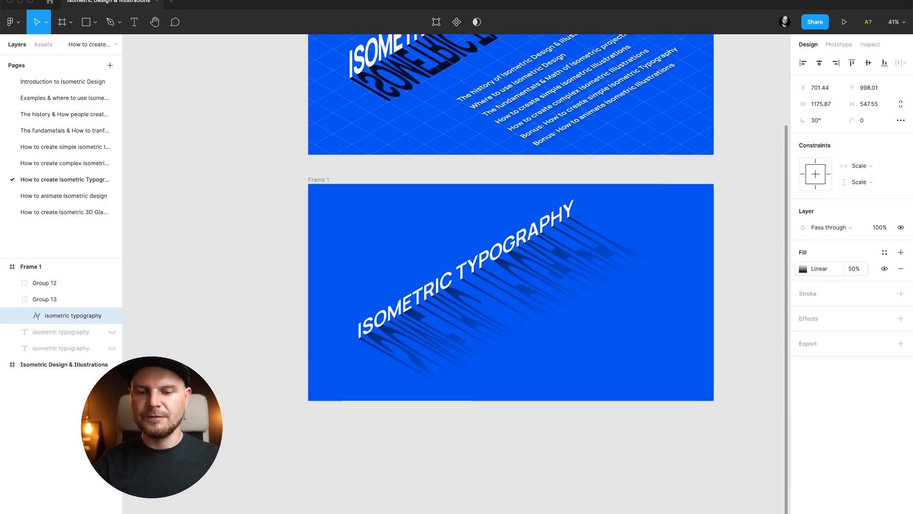
{"action": "left_click", "coordinate": [856, 269]}
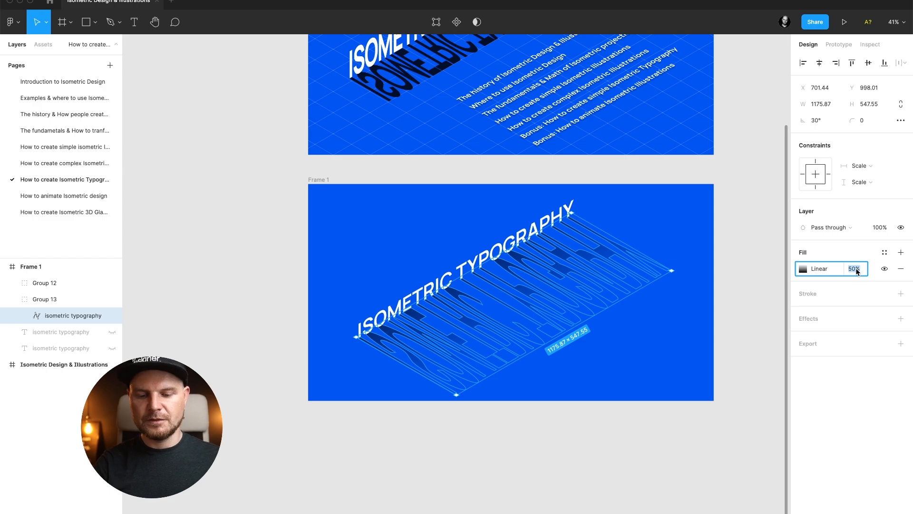
{"action": "left_click", "coordinate": [716, 322]}
{"action": "scroll", "coordinate": [715, 323], "scroll_direction": "up", "scroll_amount": 3}
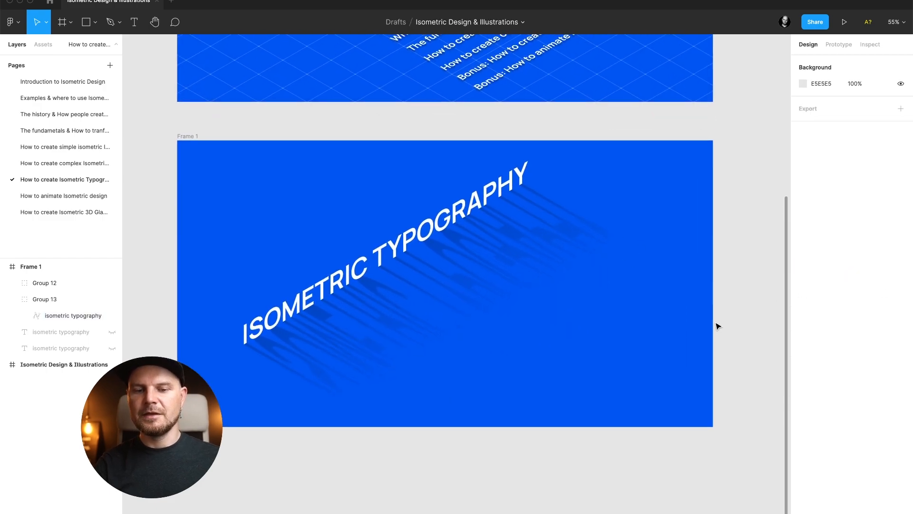
{"action": "scroll", "coordinate": [718, 326], "scroll_direction": "up", "scroll_amount": 2}
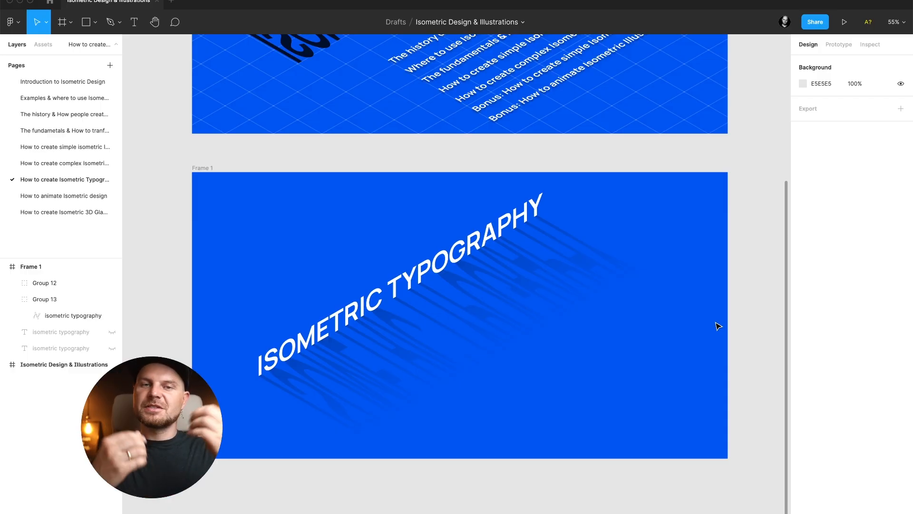
{"action": "scroll", "coordinate": [480, 241], "scroll_direction": "up", "scroll_amount": 5}
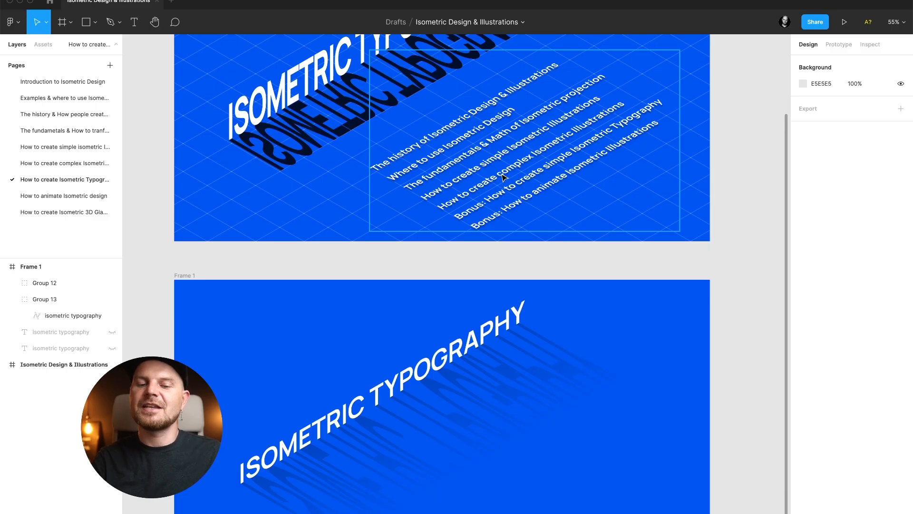
Select both typography groups and move them together up and to the left within the frame.
{"action": "left_click", "coordinate": [445, 377]}
{"action": "left_click", "coordinate": [468, 380], "text": "shift"}
{"action": "left_click_drag", "start_coordinate": [469, 380], "coordinate": [438, 340]}
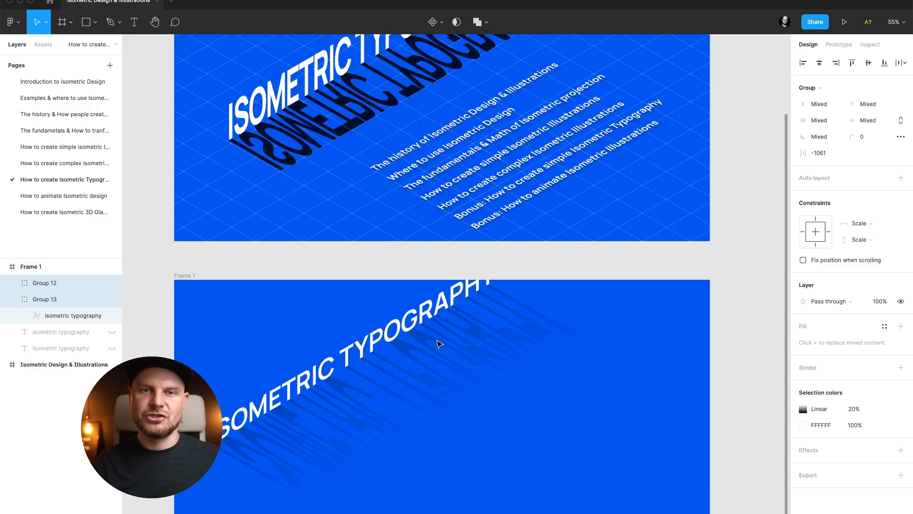
Unhide the original flat text layer and bring it to the front of the frame.
{"action": "scroll", "coordinate": [438, 343], "scroll_direction": "down", "scroll_amount": 4}
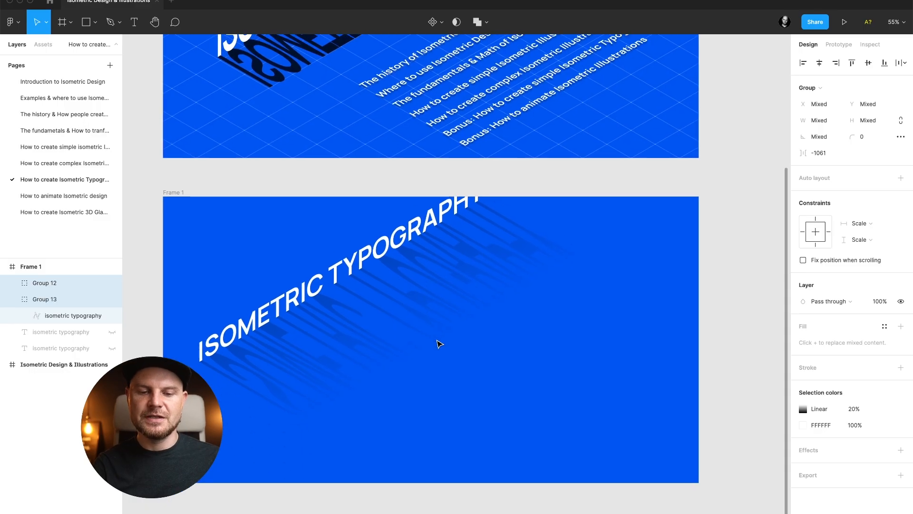
{"action": "left_click", "coordinate": [112, 332]}
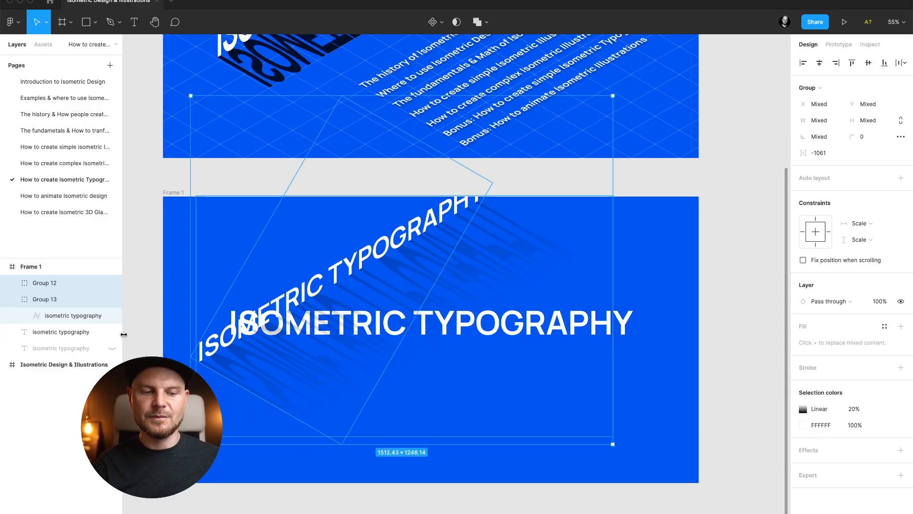
{"action": "left_click", "coordinate": [61, 332]}
{"action": "key", "text": "super+alt+bracketright"}
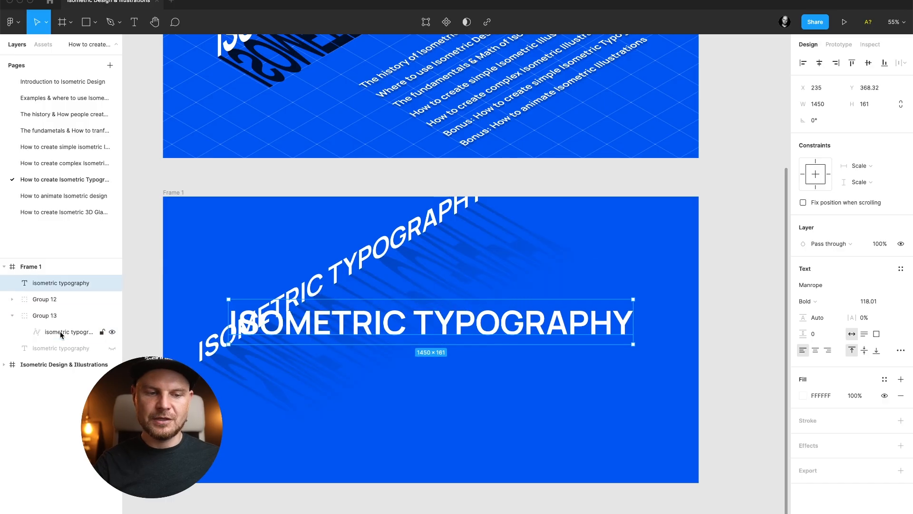
Group Group 12 and Group 13 together.
{"action": "left_click", "coordinate": [42, 314]}
{"action": "left_click", "coordinate": [46, 301], "text": "shift"}
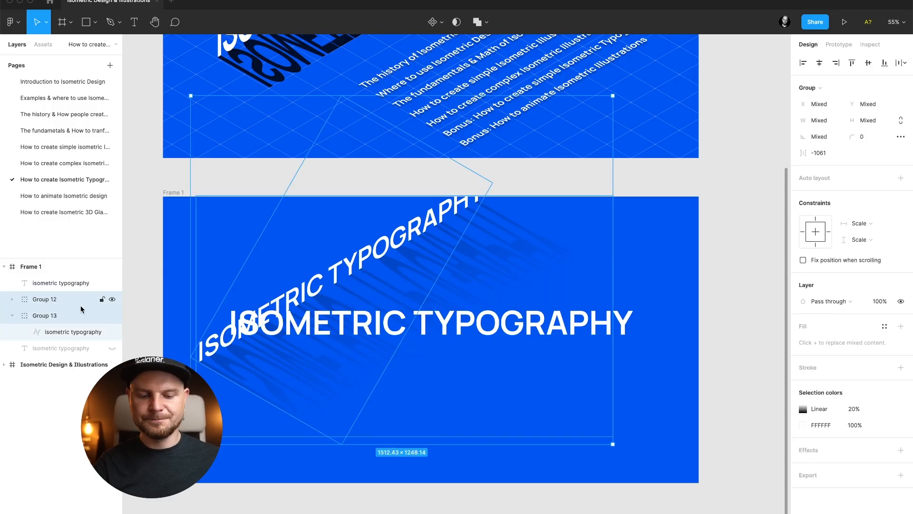
{"action": "key", "text": "super+g"}
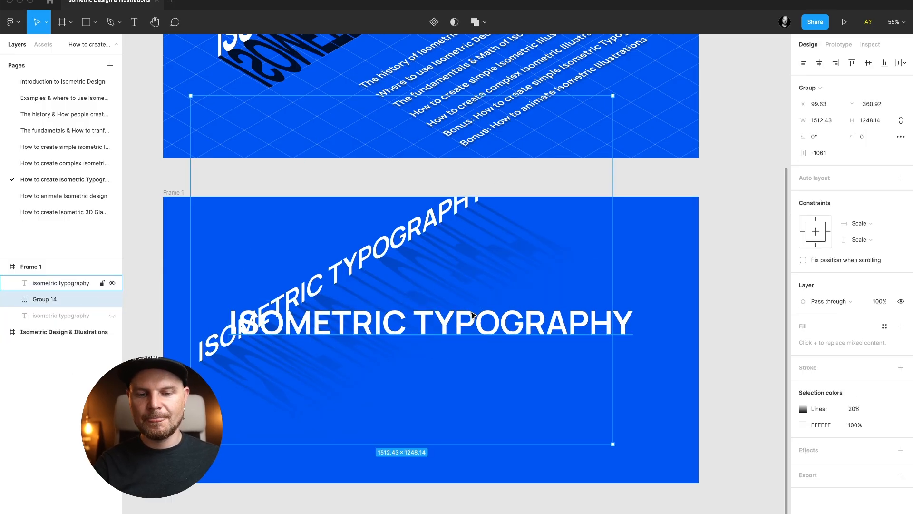
Move the flat text down below the title and set its font size to 40.
{"action": "left_click", "coordinate": [473, 315]}
{"action": "left_click_drag", "start_coordinate": [475, 322], "coordinate": [497, 362]}
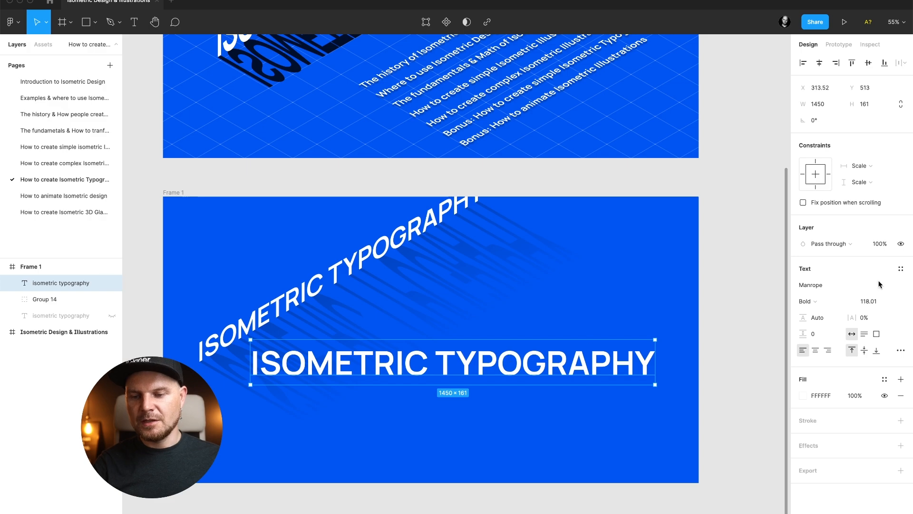
{"action": "key", "text": "Return"}
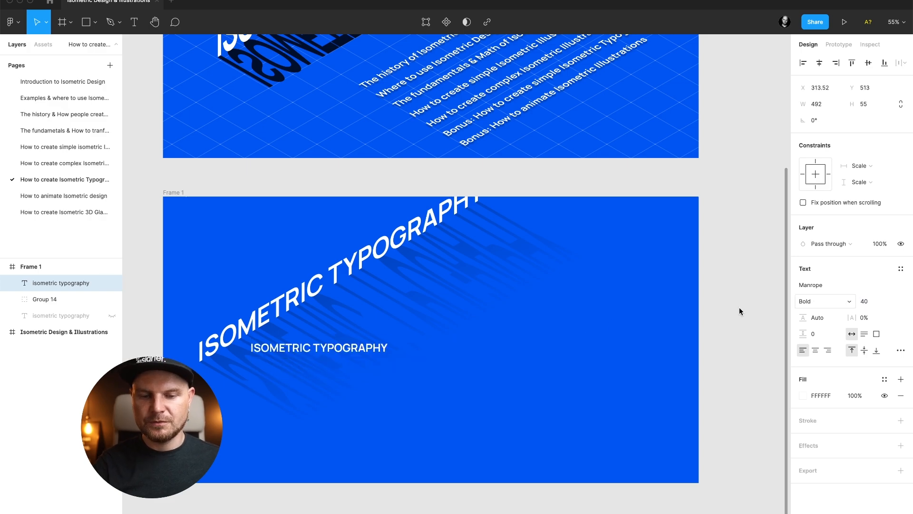
Rotate the flat text -45°, group it, and scale the new group's height to 57.73%.
{"action": "left_click_drag", "start_coordinate": [348, 351], "coordinate": [573, 434]}
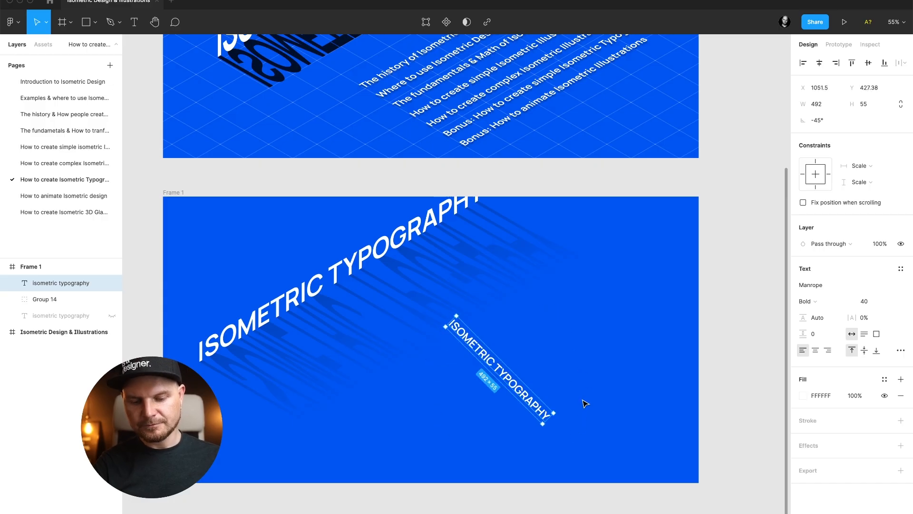
{"action": "key", "text": "ctrl+g"}
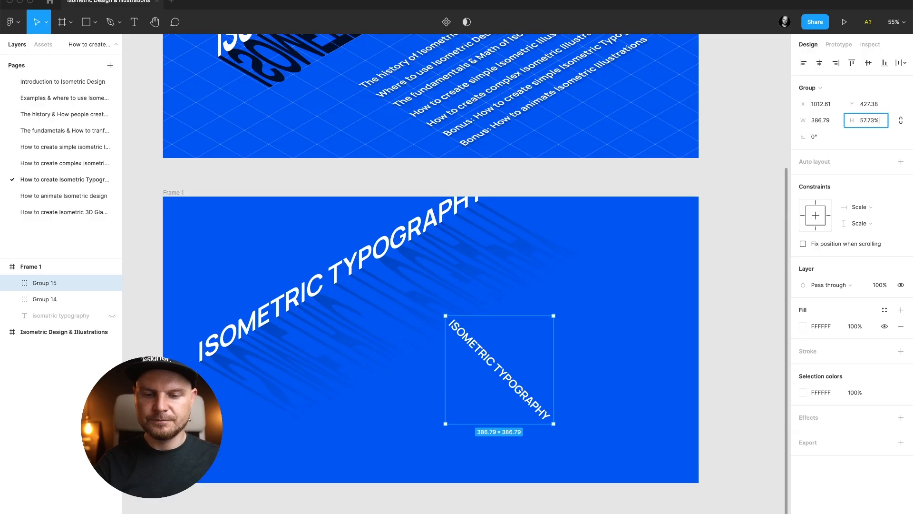
{"action": "key", "text": "Return"}
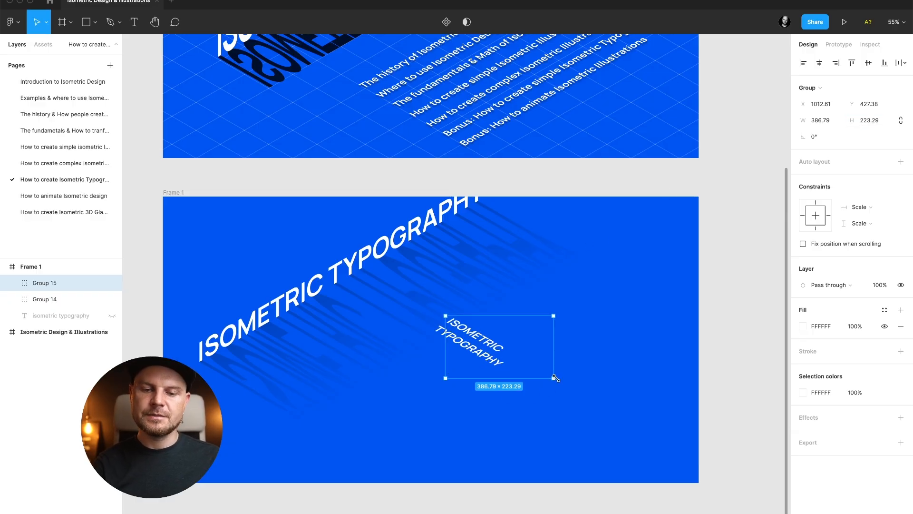
Scale the group to about 730 × 421, rotate it to 60°, and move it into place.
{"action": "left_click_drag", "start_coordinate": [555, 378], "coordinate": [648, 416]}
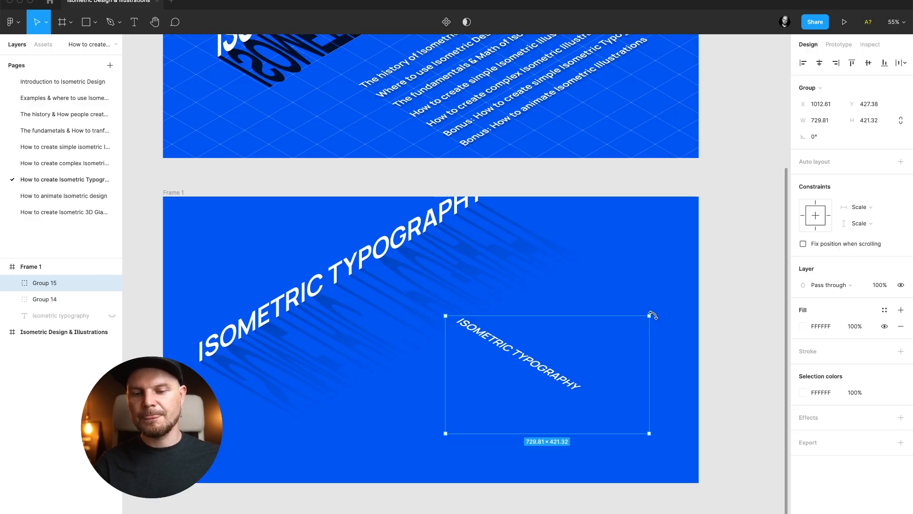
{"action": "left_click_drag", "start_coordinate": [652, 314], "coordinate": [553, 242]}
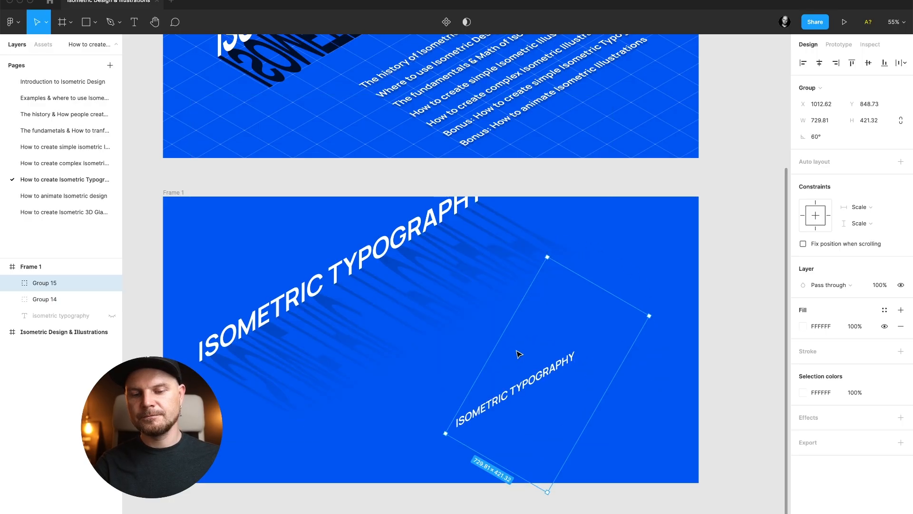
{"action": "left_click_drag", "start_coordinate": [517, 405], "coordinate": [512, 366]}
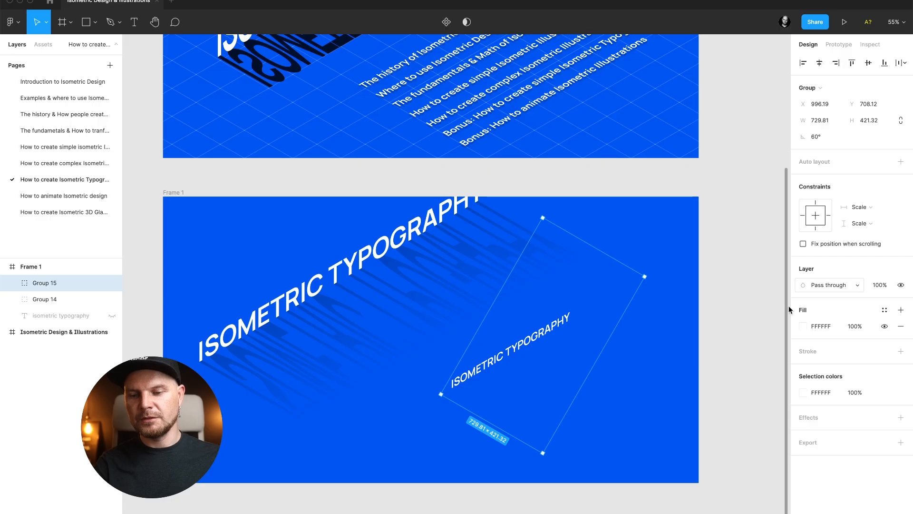
Enter the group's text and set its font size to 80.
{"action": "double_click", "coordinate": [547, 342]}
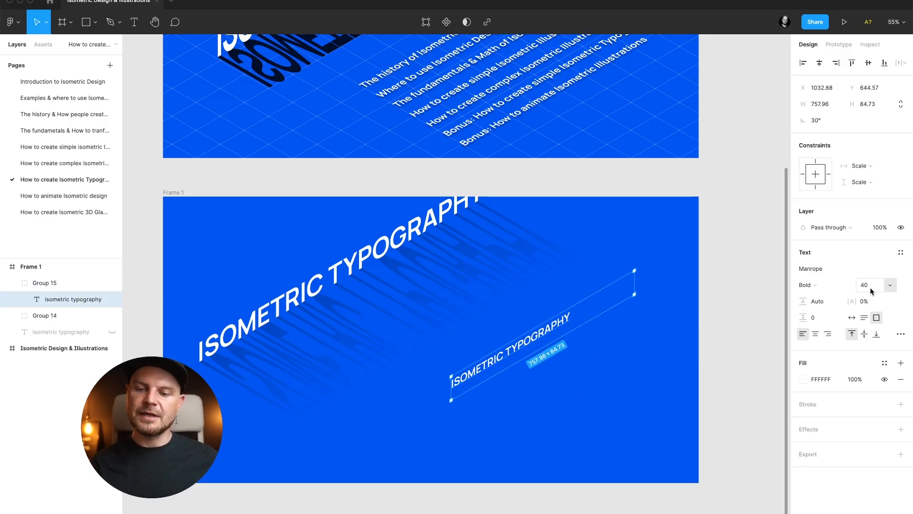
{"action": "type", "text": "80"}
{"action": "key", "text": "Return"}
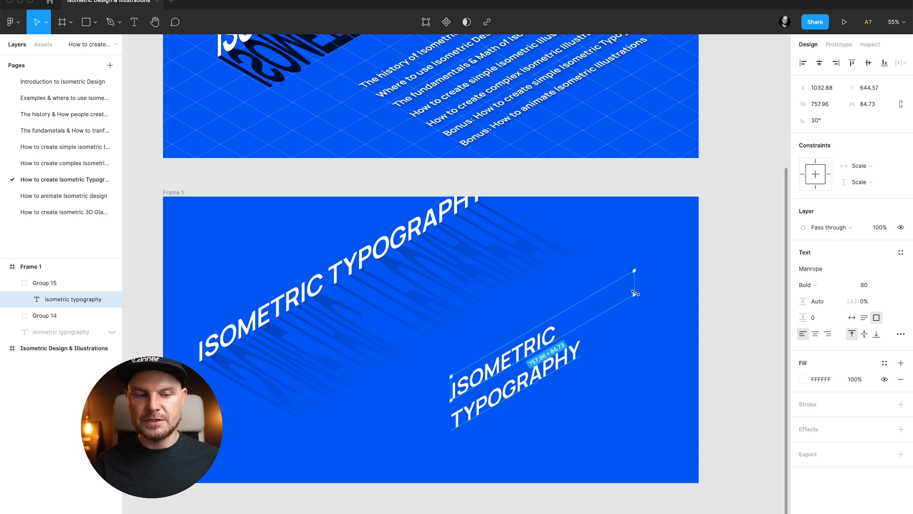
Widen the text box, reposition the text, and switch it to auto width.
{"action": "left_click_drag", "start_coordinate": [636, 293], "coordinate": [706, 257]}
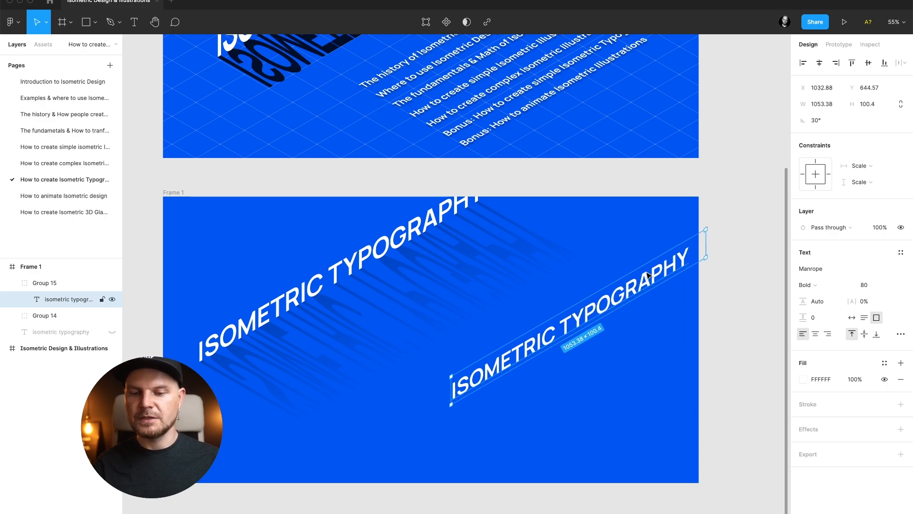
{"action": "left_click_drag", "start_coordinate": [648, 275], "coordinate": [586, 298]}
{"action": "left_click", "coordinate": [851, 317]}
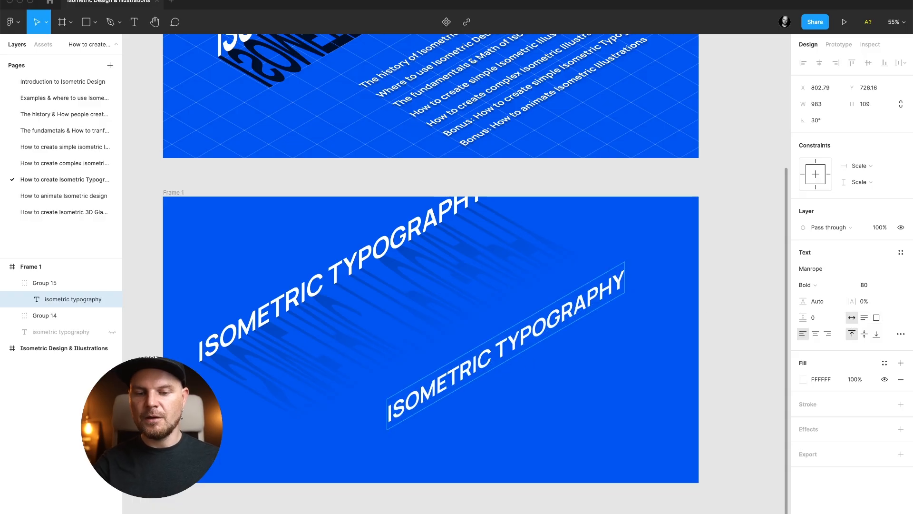
Replace the text with "I can type in this mode" and nudge it slightly up and left.
{"action": "key", "text": "BackSpace"}
{"action": "key", "text": "BackSpace"}
{"action": "key", "text": "BackSpace"}
{"action": "key", "text": "BackSpace"}
{"action": "key", "text": "BackSpace"}
{"action": "key", "text": "BackSpace"}
{"action": "key", "text": "BackSpace"}
{"action": "key", "text": "BackSpace"}
{"action": "key", "text": "BackSpace"}
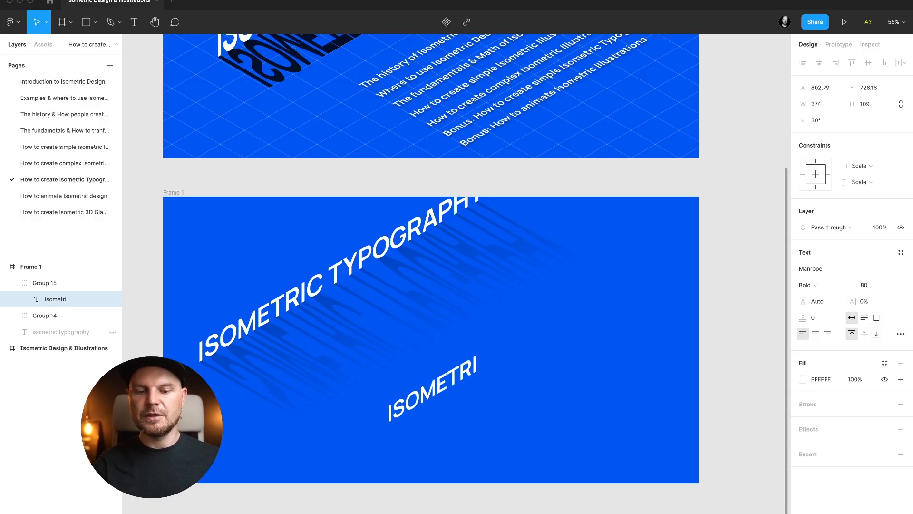
{"action": "key", "text": "BackSpace"}
{"action": "key", "text": "BackSpace"}
{"action": "key", "text": "BackSpace"}
{"action": "key", "text": "BackSpace"}
{"action": "key", "text": "BackSpace"}
{"action": "key", "text": "BackSpace"}
{"action": "key", "text": "BackSpace"}
{"action": "key", "text": "BackSpace"}
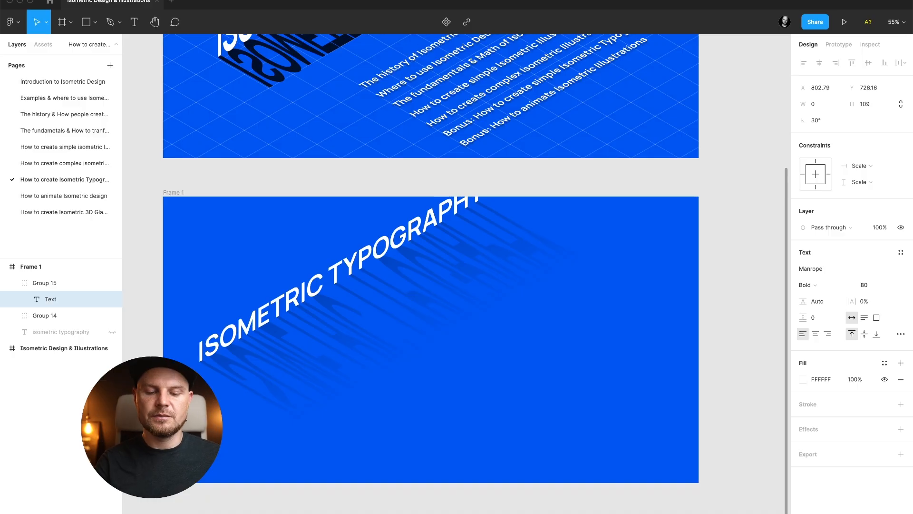
{"action": "type", "text": "I"}
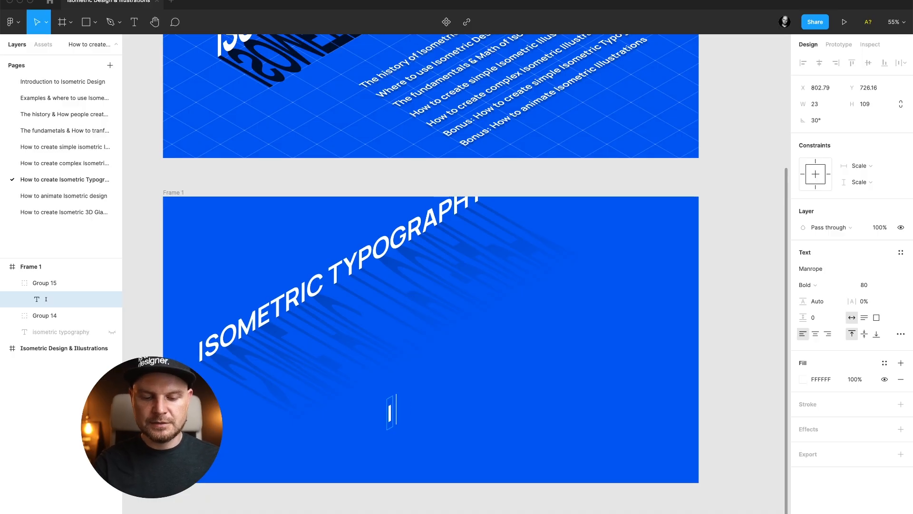
{"action": "type", "text": " can type in this mo"}
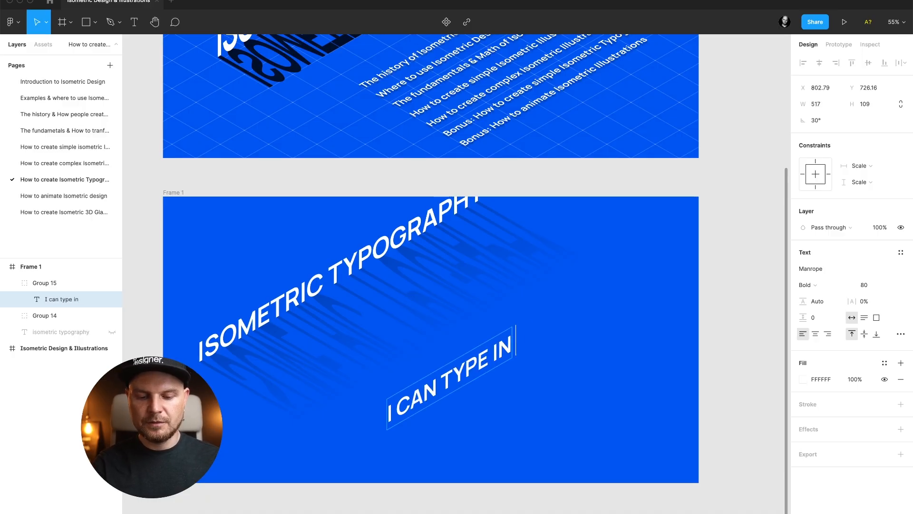
{"action": "type", "text": "de"}
{"action": "key", "text": "Escape"}
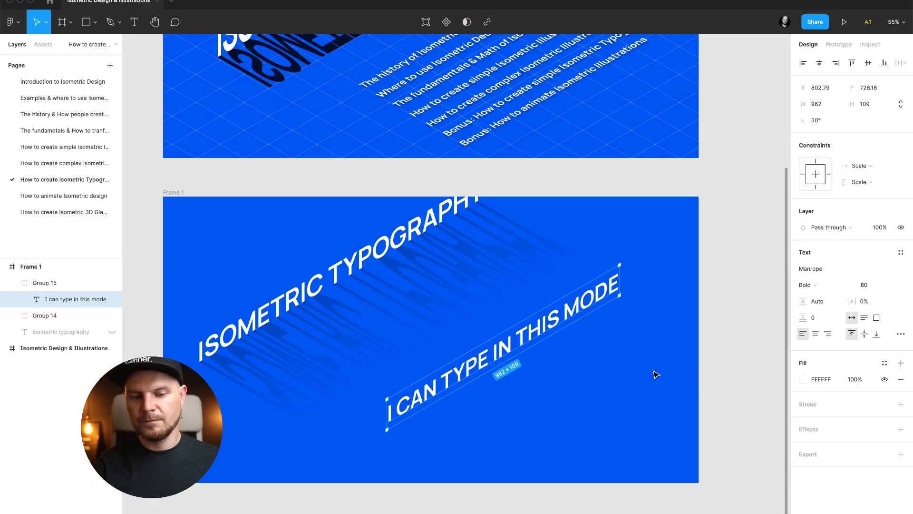
{"action": "left_click_drag", "start_coordinate": [509, 349], "coordinate": [497, 338]}
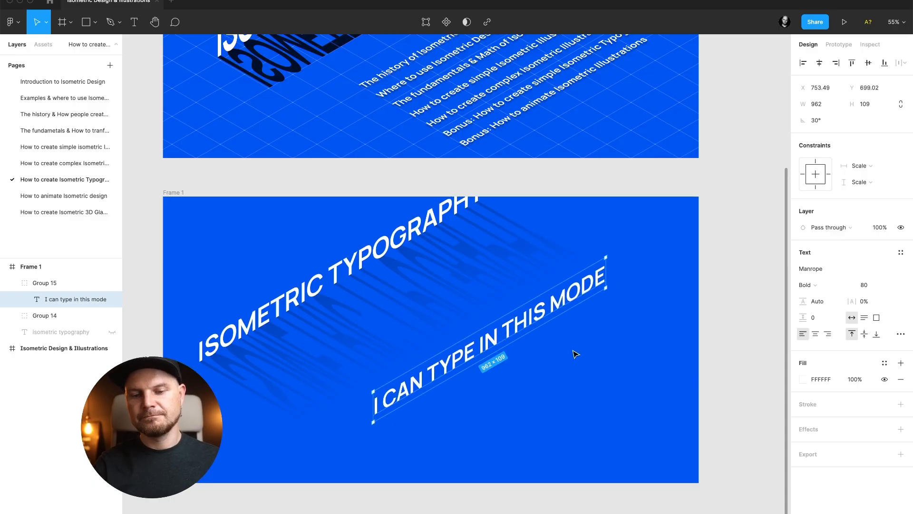
Duplicate the new text line and flip the copy vertically.
{"action": "scroll", "coordinate": [576, 355], "scroll_direction": "right", "scroll_amount": 1}
{"action": "scroll", "coordinate": [576, 354], "scroll_direction": "down", "scroll_amount": 1}
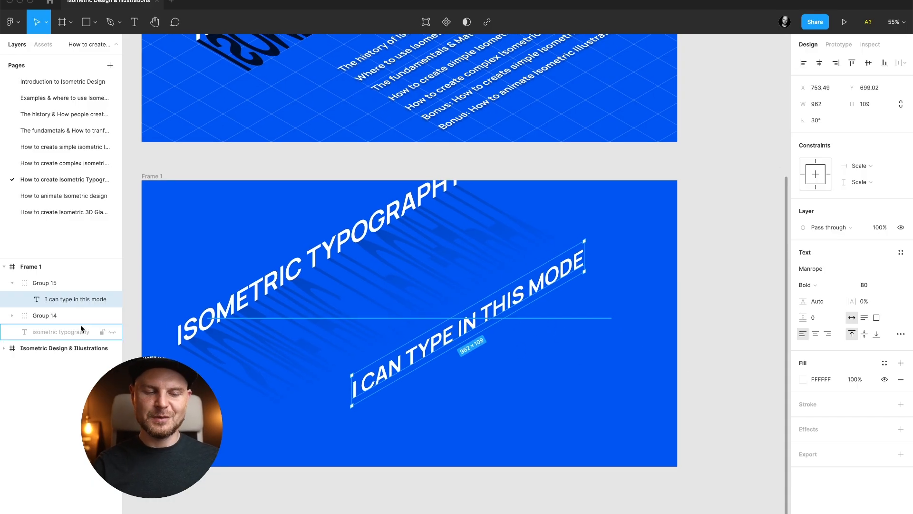
{"action": "left_click", "coordinate": [53, 282]}
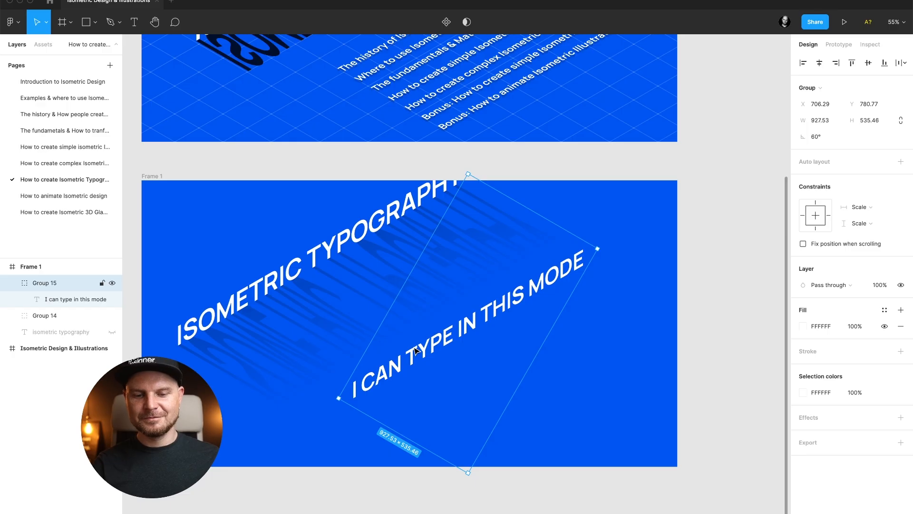
{"action": "left_click", "coordinate": [66, 300]}
{"action": "key", "text": "ctrl+d"}
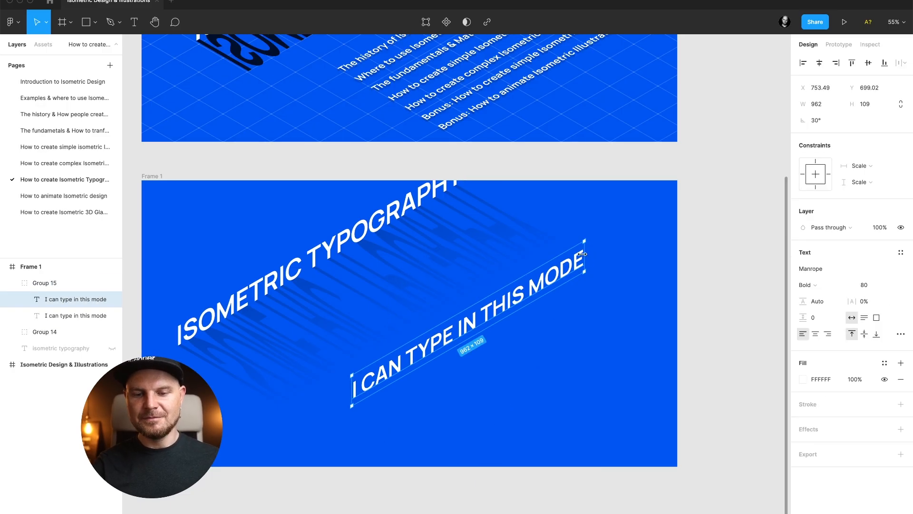
{"action": "key", "text": "shift+v"}
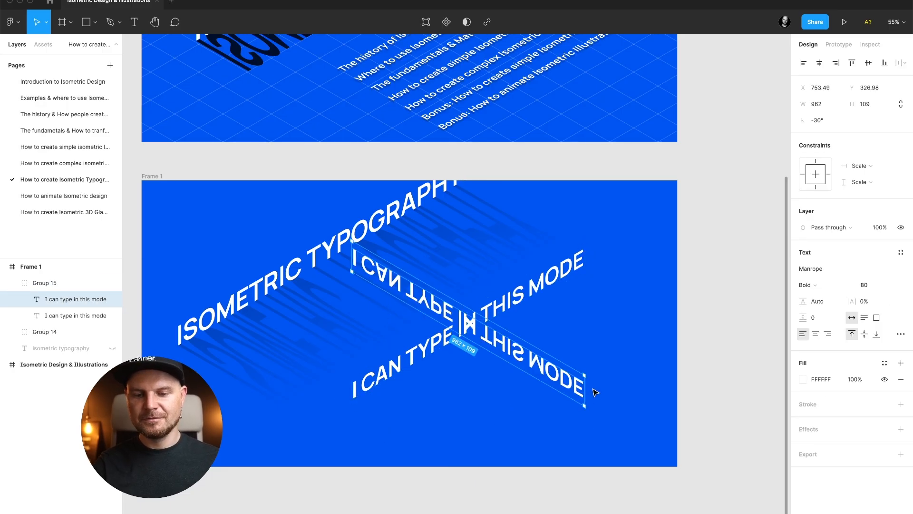
Rotate the flipped copy to 30°, shift it slightly down, and send it behind the original line.
{"action": "left_click_drag", "start_coordinate": [588, 375], "coordinate": [589, 217]}
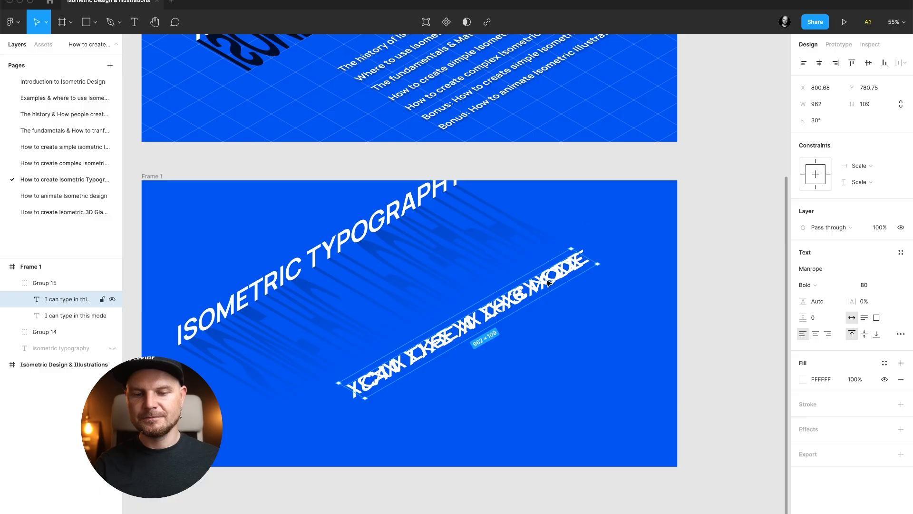
{"action": "mouse_move", "coordinate": [548, 282]}
{"action": "left_mouse_down"}
{"action": "mouse_move", "coordinate": [552, 311]}
{"action": "mouse_move", "coordinate": [549, 299]}
{"action": "left_mouse_up"}
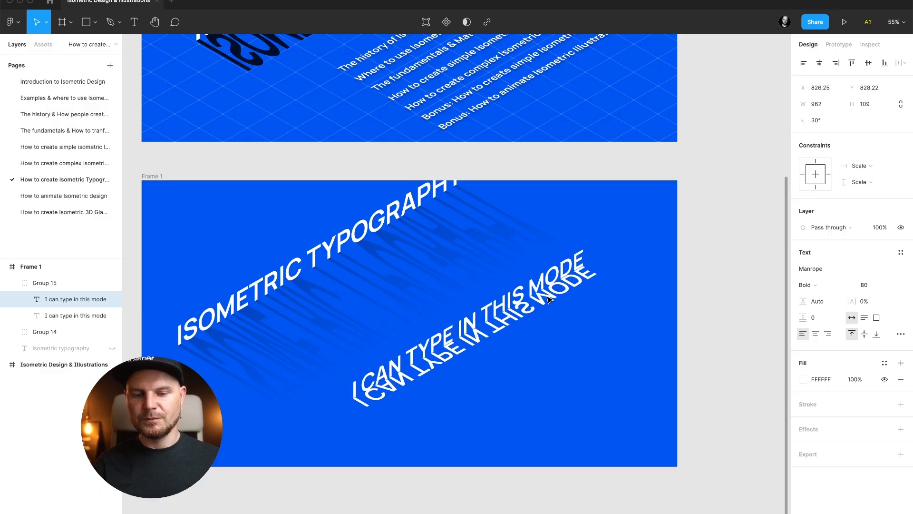
{"action": "key", "text": "alt+super+bracketleft"}
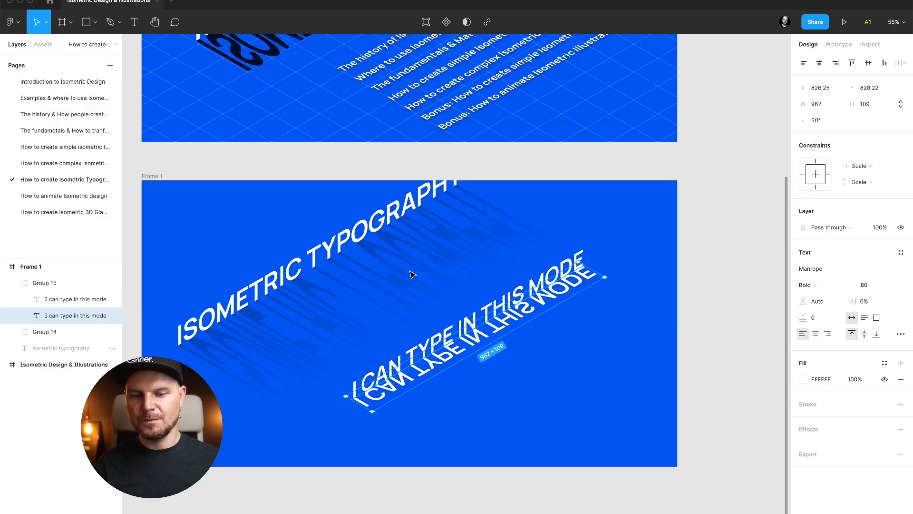
Paste the shadow's copied properties onto the flipped copy to give it the gradient fill.
{"action": "left_click", "coordinate": [413, 271]}
{"action": "left_click", "coordinate": [520, 323]}
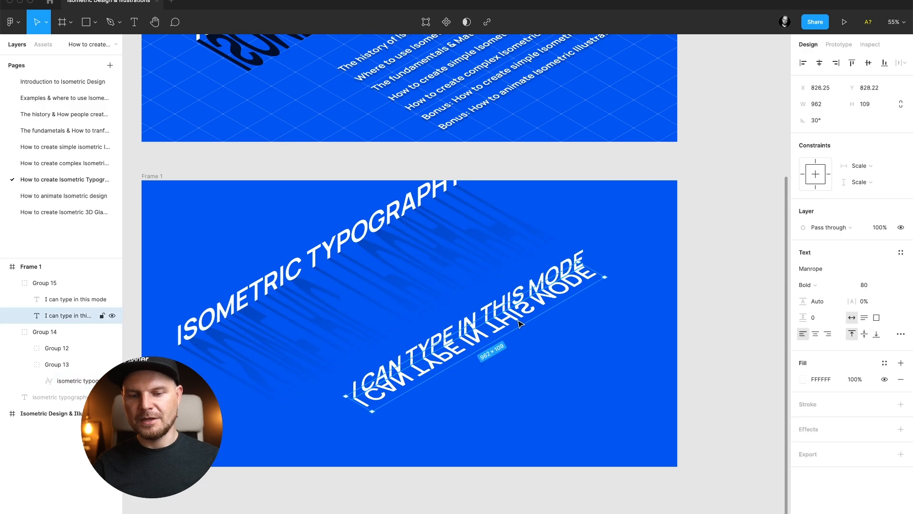
{"action": "key", "text": "alt+super+v"}
{"action": "left_click", "coordinate": [609, 344]}
Zoom in and out to inspect the gradient shadow under the new text line.
{"action": "scroll", "coordinate": [607, 318], "scroll_direction": "up", "scroll_amount": 8}
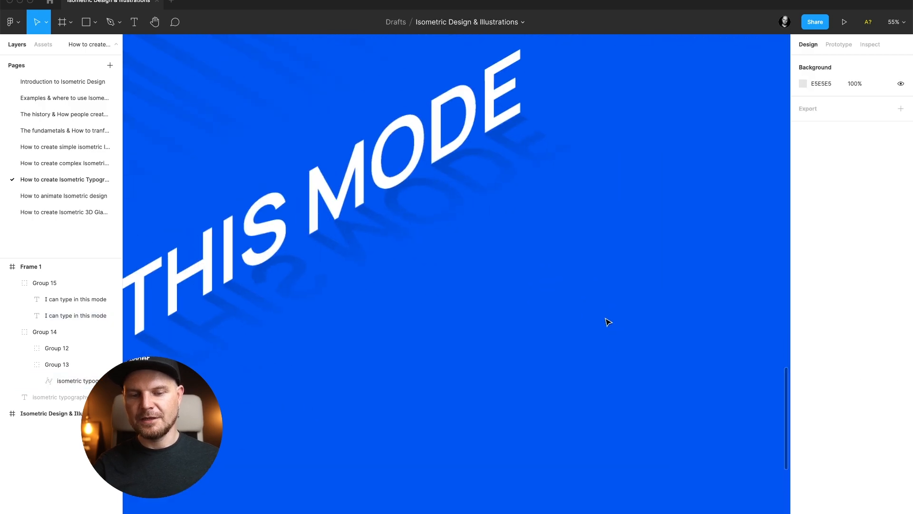
{"action": "left_click", "coordinate": [375, 243]}
{"action": "scroll", "coordinate": [459, 259], "scroll_direction": "up", "scroll_amount": 6}
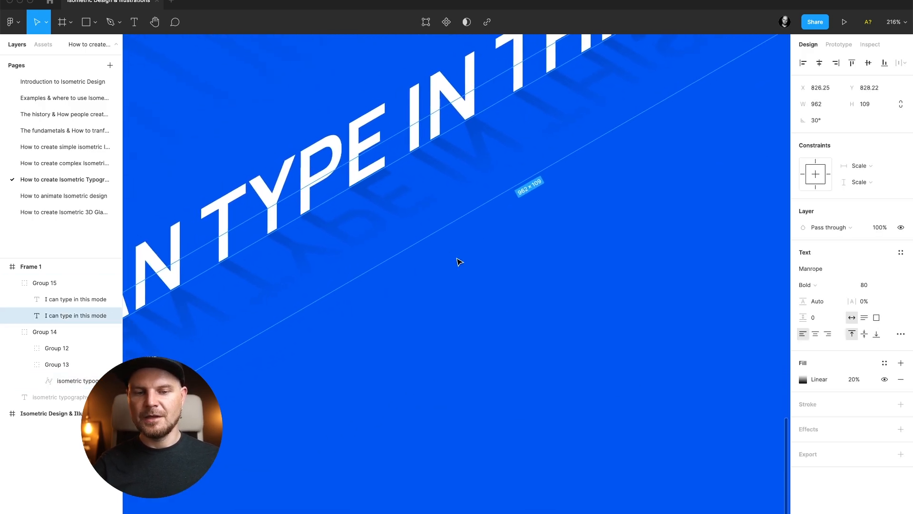
{"action": "scroll", "coordinate": [459, 260], "scroll_direction": "down", "scroll_amount": 6}
{"action": "left_click", "coordinate": [484, 312]}
{"action": "scroll", "coordinate": [483, 312], "scroll_direction": "up", "scroll_amount": 2}
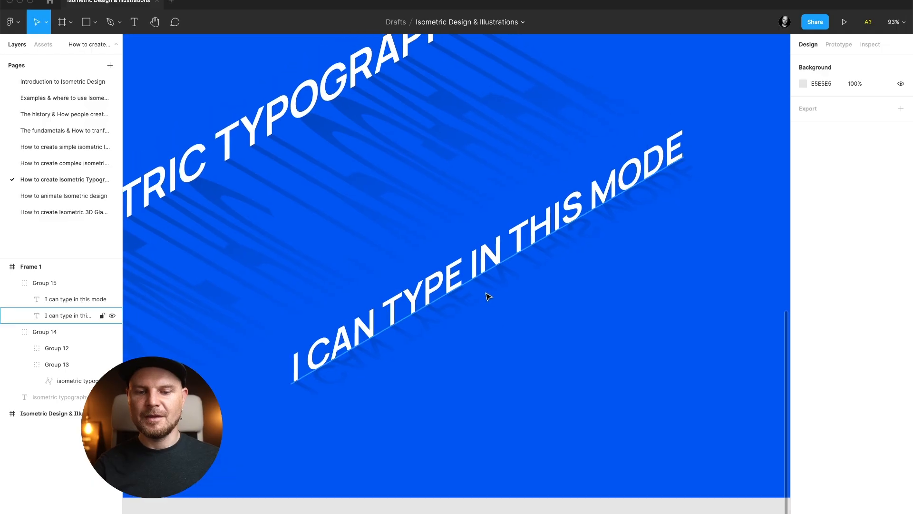
Zoom around the frame to review both isometric text lines and their shadows.
{"action": "scroll", "coordinate": [609, 333], "scroll_direction": "down", "scroll_amount": 4}
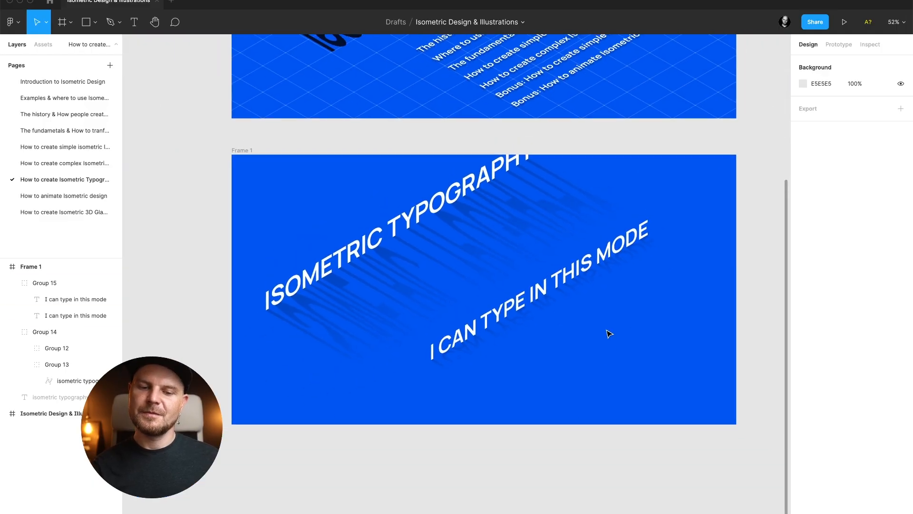
{"action": "scroll", "coordinate": [585, 332], "scroll_direction": "up", "scroll_amount": 1}
{"action": "left_click", "coordinate": [545, 324]}
{"action": "scroll", "coordinate": [547, 333], "scroll_direction": "up", "scroll_amount": 5}
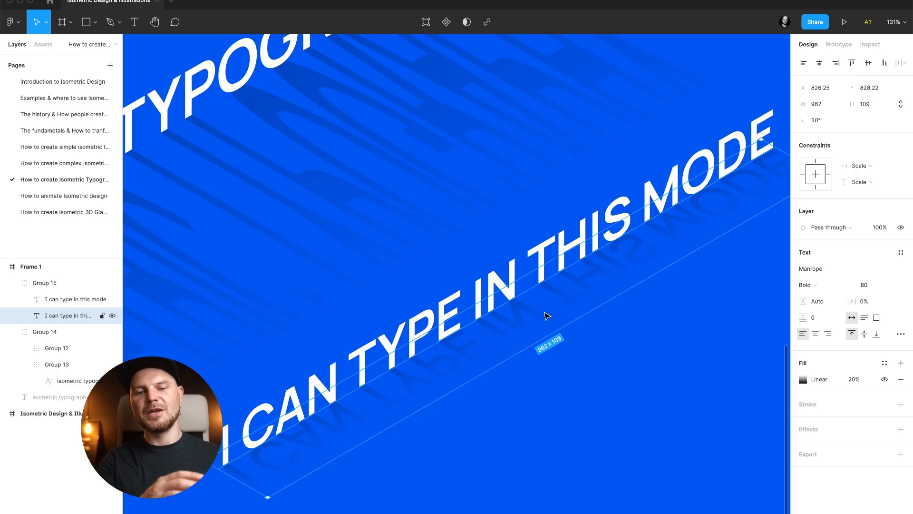
{"action": "scroll", "coordinate": [323, 127], "scroll_direction": "down", "scroll_amount": 4}
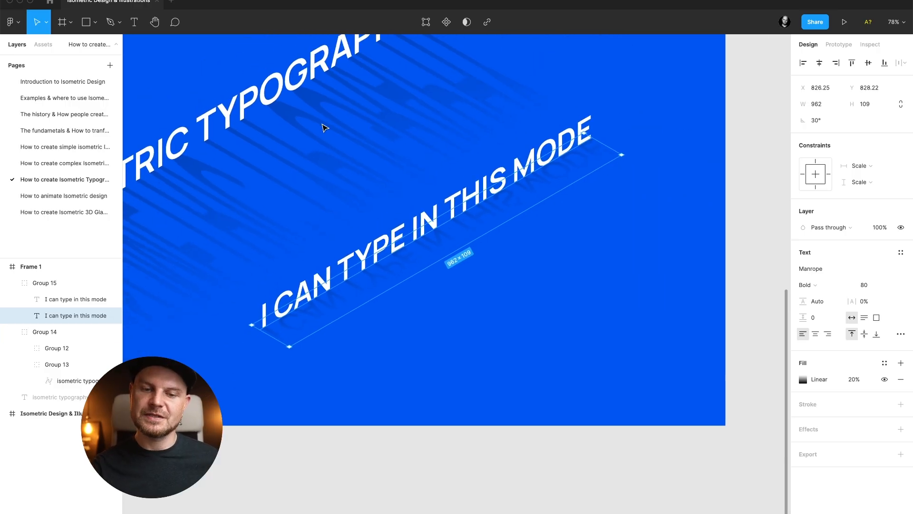
{"action": "scroll", "coordinate": [441, 169], "scroll_direction": "up", "scroll_amount": 3}
{"action": "scroll", "coordinate": [487, 183], "scroll_direction": "down", "scroll_amount": 3}
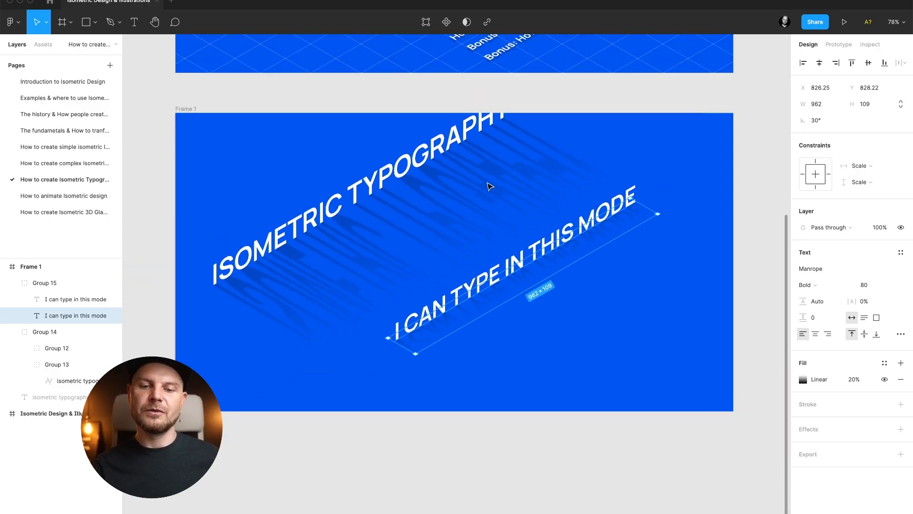
{"action": "scroll", "coordinate": [496, 202], "scroll_direction": "up", "scroll_amount": 1}
Select both text groups and shift them slightly down and to the right within the frame.
{"action": "left_click_drag", "start_coordinate": [314, 152], "coordinate": [599, 352]}
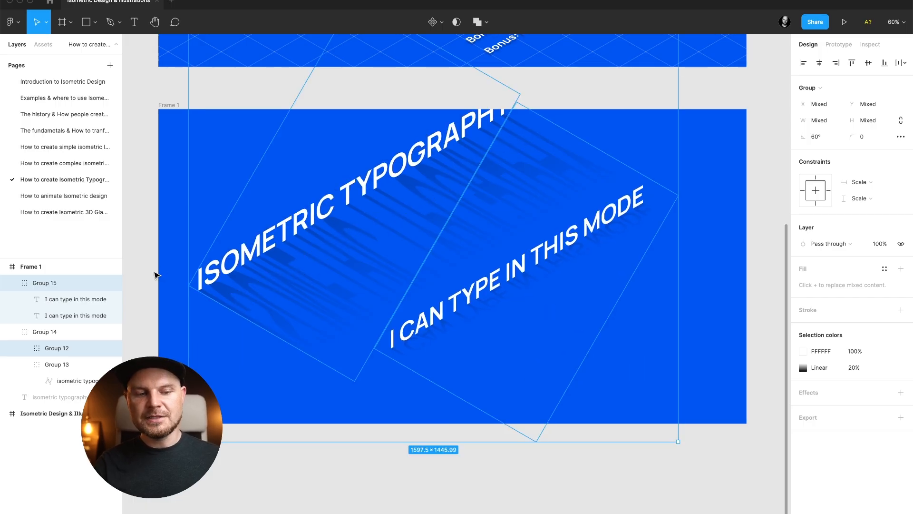
{"action": "left_click", "coordinate": [12, 333]}
{"action": "left_click", "coordinate": [43, 333]}
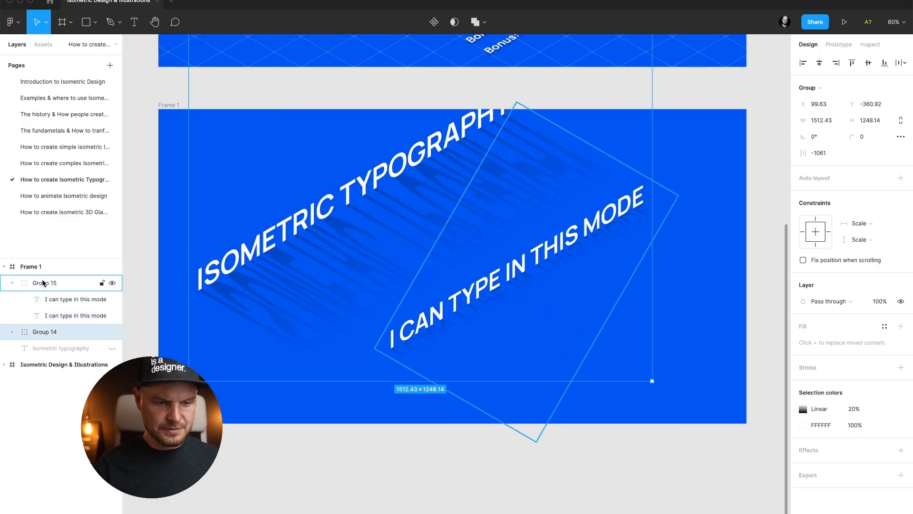
{"action": "left_click", "coordinate": [43, 283], "text": "shift"}
{"action": "left_click_drag", "start_coordinate": [385, 260], "coordinate": [401, 287]}
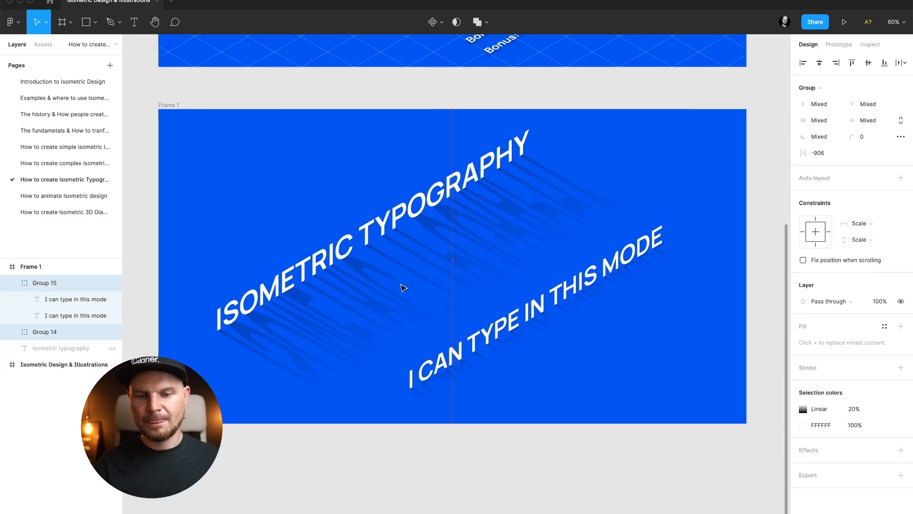
Stretch the ISOMETRIC TYPOGRAPHY vector upward to a height of about 235, making its letters taller.
{"action": "left_click", "coordinate": [350, 252], "text": "super"}
{"action": "double_click", "coordinate": [350, 252]}
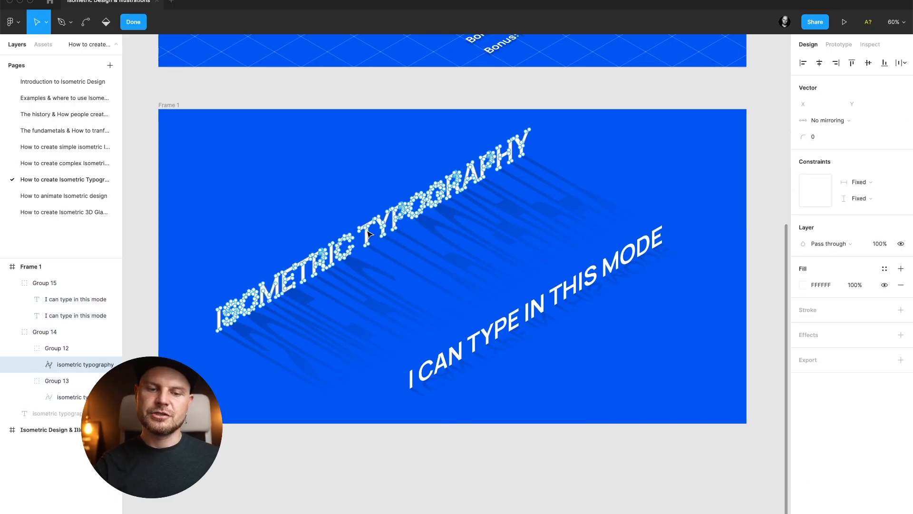
{"action": "scroll", "coordinate": [371, 238], "scroll_direction": "up", "scroll_amount": 10}
{"action": "scroll", "coordinate": [445, 243], "scroll_direction": "down", "scroll_amount": 10}
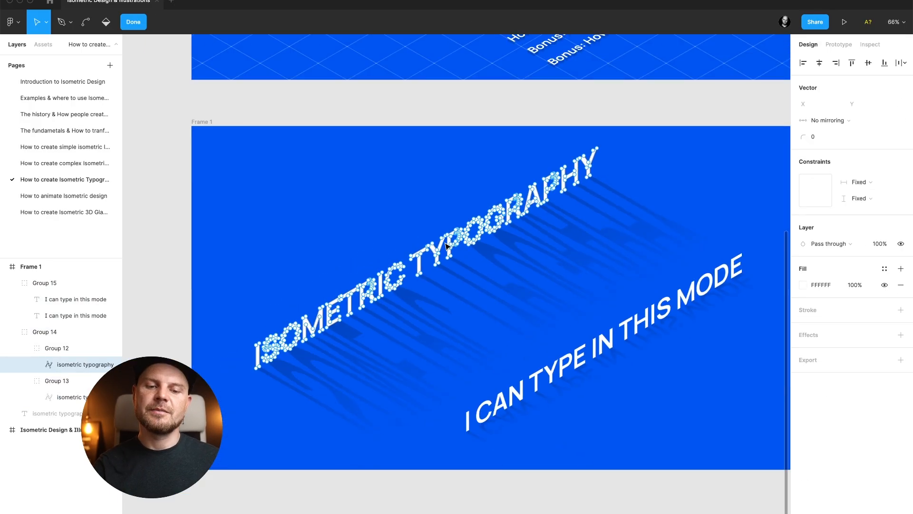
{"action": "key", "text": "Escape"}
{"action": "key", "text": "Escape"}
{"action": "left_click", "coordinate": [439, 256], "text": "super"}
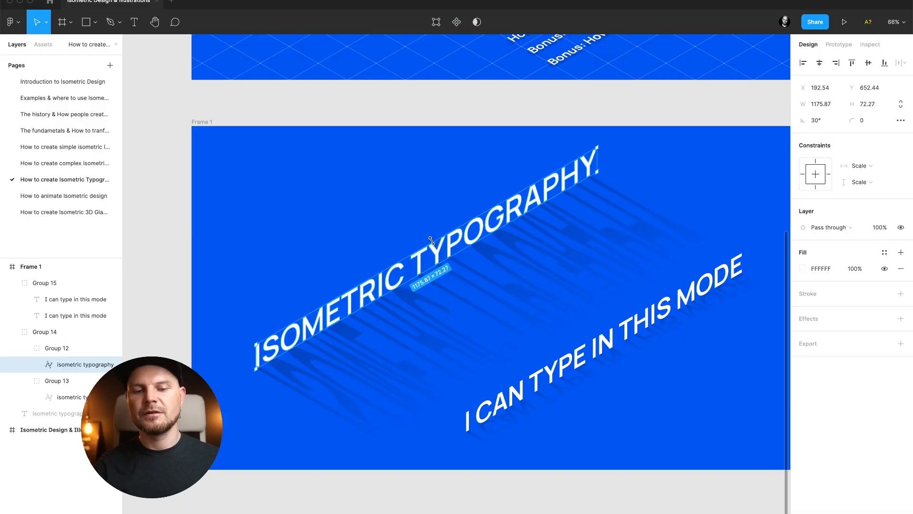
{"action": "left_click_drag", "start_coordinate": [432, 240], "coordinate": [431, 188]}
{"action": "left_click", "coordinate": [683, 198]}
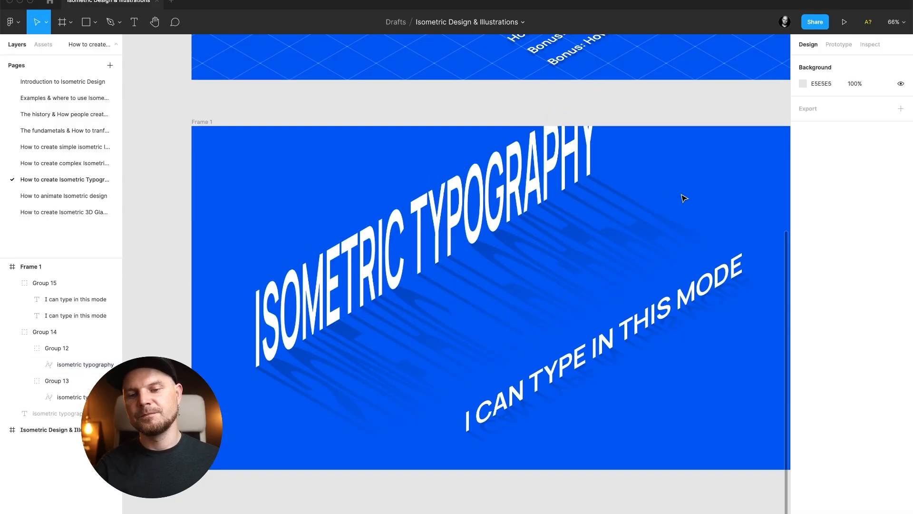
{"action": "scroll", "coordinate": [683, 198], "scroll_direction": "down", "scroll_amount": 3}
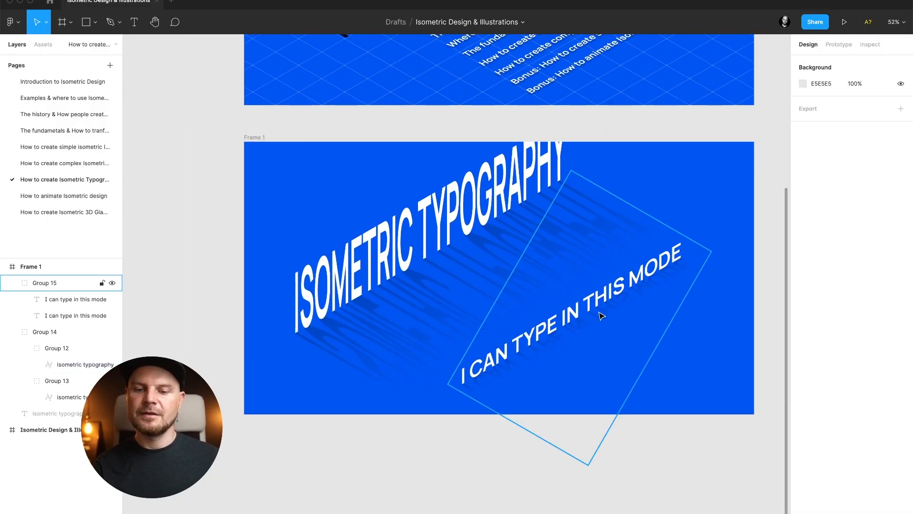
{"action": "left_click", "coordinate": [601, 315]}
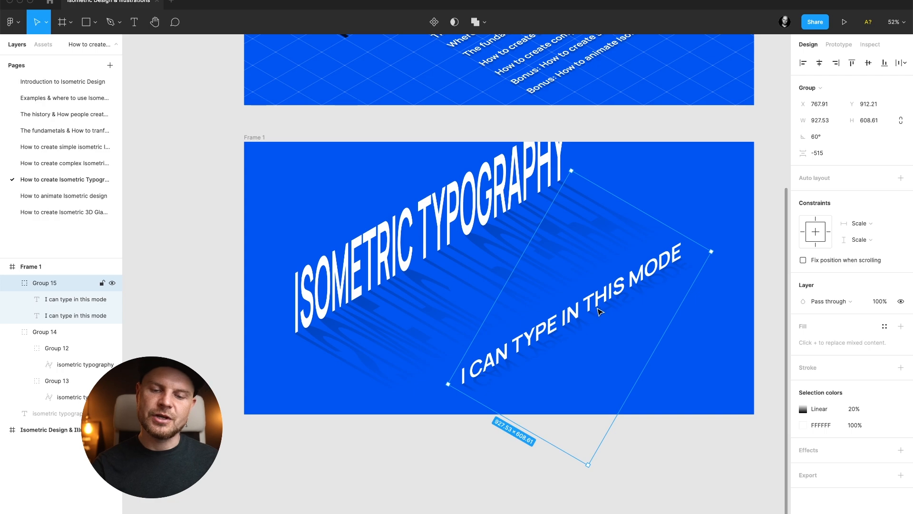
{"action": "double_click", "coordinate": [600, 312]}
{"action": "double_click", "coordinate": [604, 308]}
{"action": "type", "text": "z awd j"}
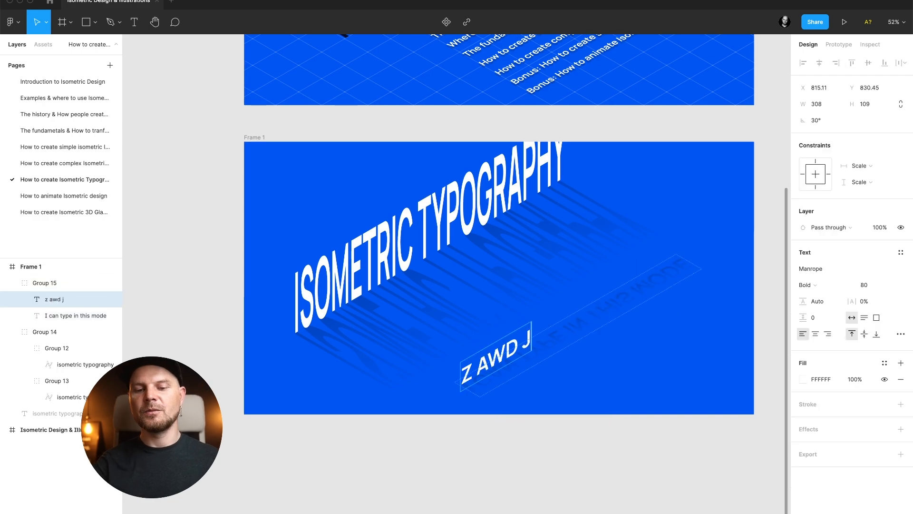
{"action": "key", "text": "super+z"}
{"action": "key", "text": "Escape"}
{"action": "key", "text": "Escape"}
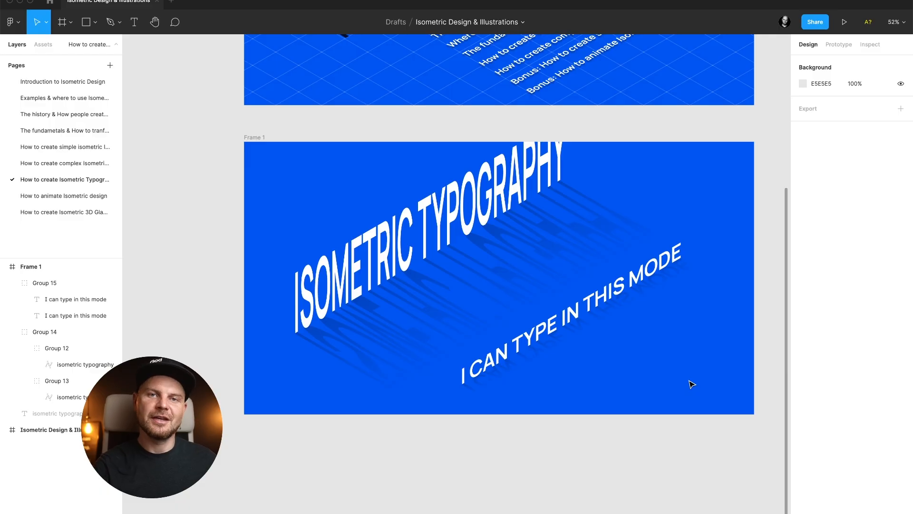
Duplicate the ISOMETRIC TYPOGRAPHY vector and use the copy as a mask.
{"action": "left_click", "coordinate": [465, 224], "text": "super"}
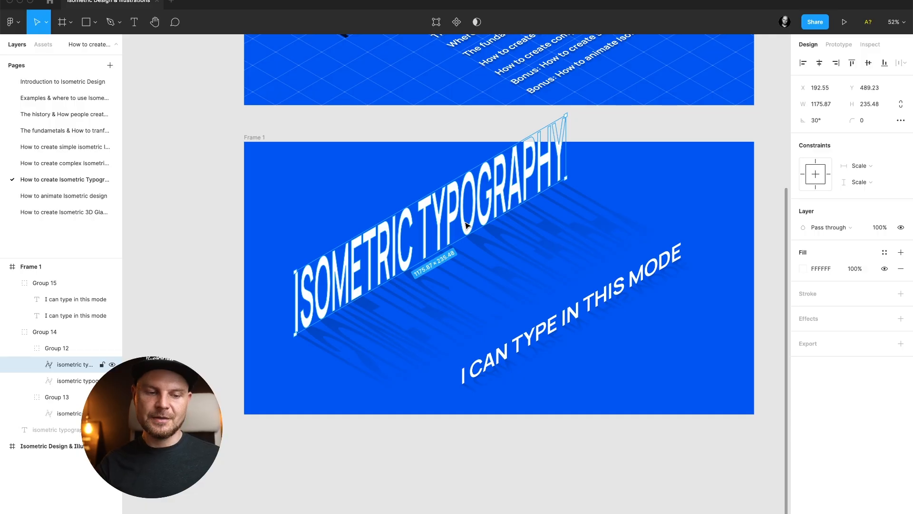
{"action": "key", "text": "super+d"}
{"action": "left_click", "coordinate": [453, 22]}
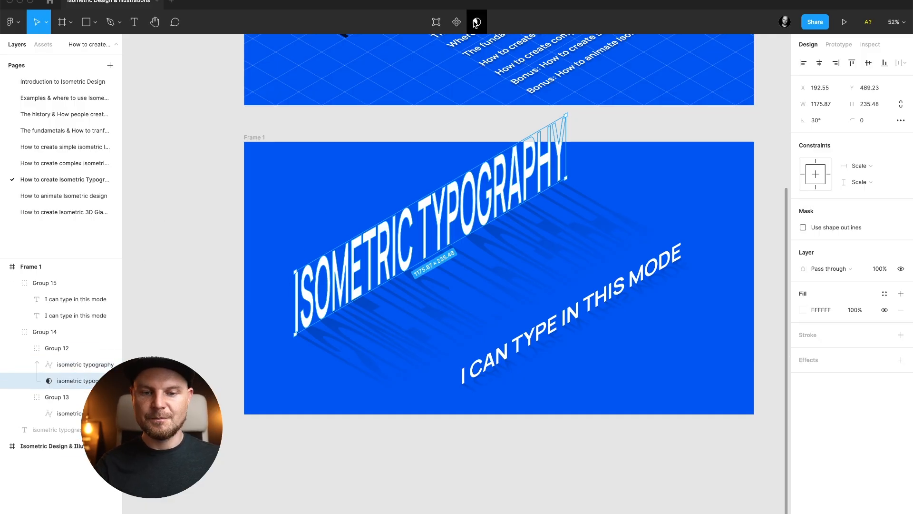
Draw an ellipse about 1230 × 750 and move it into the masked typography group.
{"action": "key", "text": "o"}
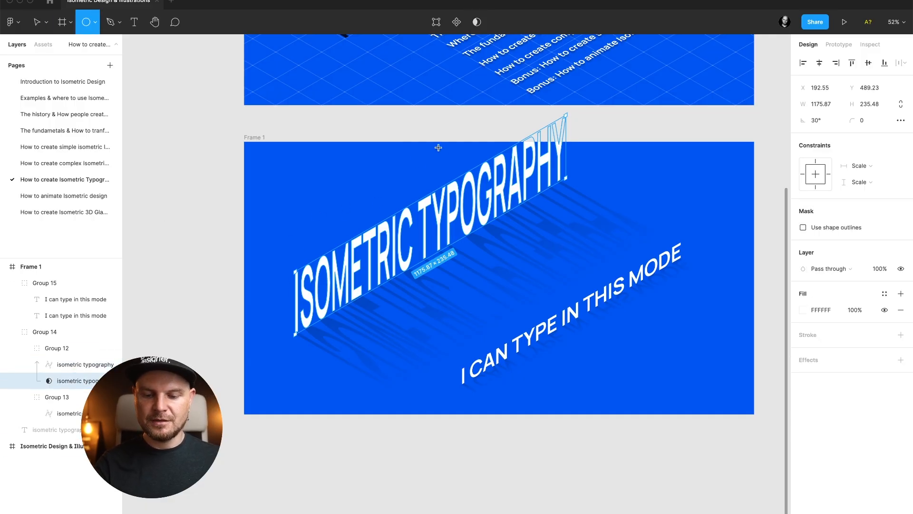
{"action": "left_click_drag", "start_coordinate": [327, 137], "coordinate": [652, 338]}
{"action": "left_click_drag", "start_coordinate": [542, 280], "coordinate": [452, 175]}
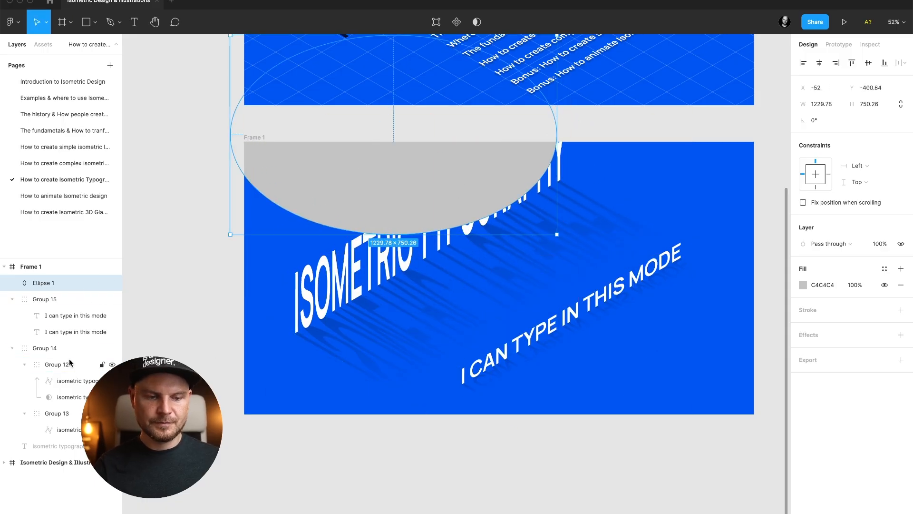
{"action": "left_click_drag", "start_coordinate": [44, 285], "coordinate": [62, 371]}
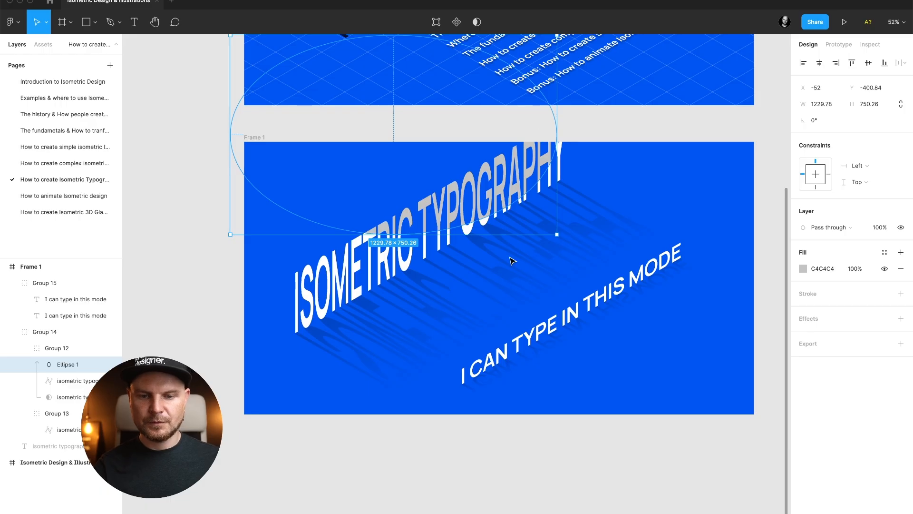
Set the ellipse's fill color to pink FD92FF.
{"action": "key", "text": "i"}
{"action": "left_click", "coordinate": [652, 157]}
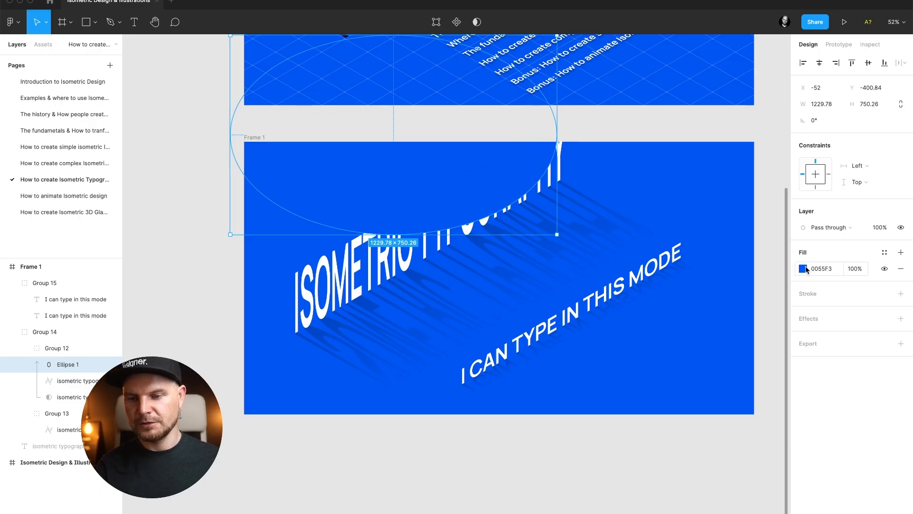
{"action": "left_click", "coordinate": [802, 268]}
{"action": "left_click_drag", "start_coordinate": [746, 300], "coordinate": [721, 266]}
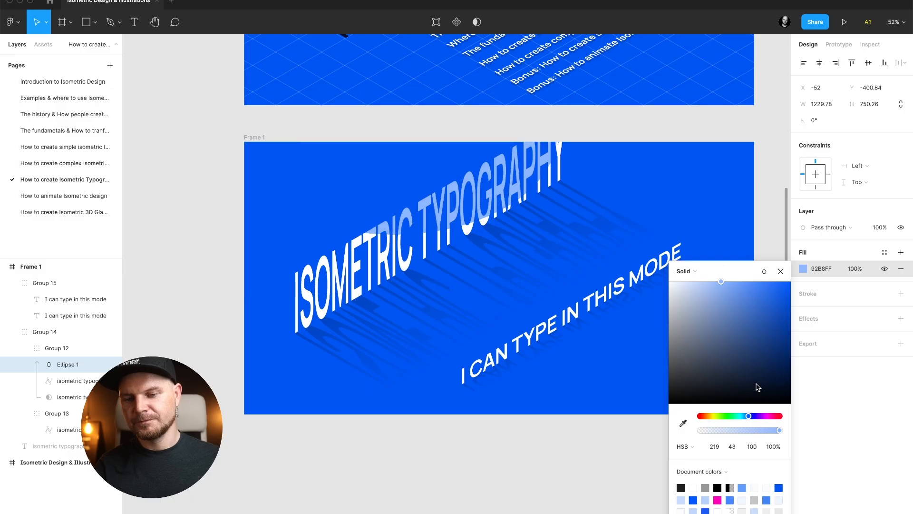
{"action": "left_click", "coordinate": [763, 417]}
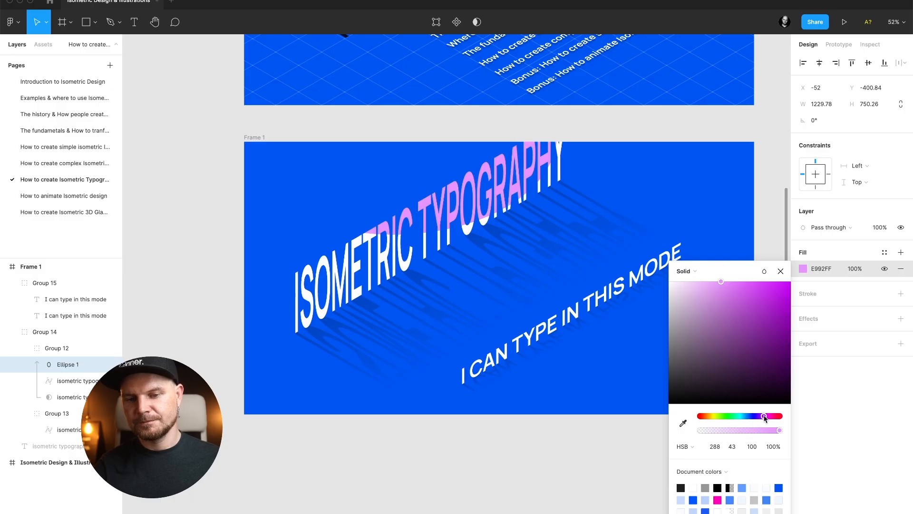
{"action": "left_click", "coordinate": [781, 270]}
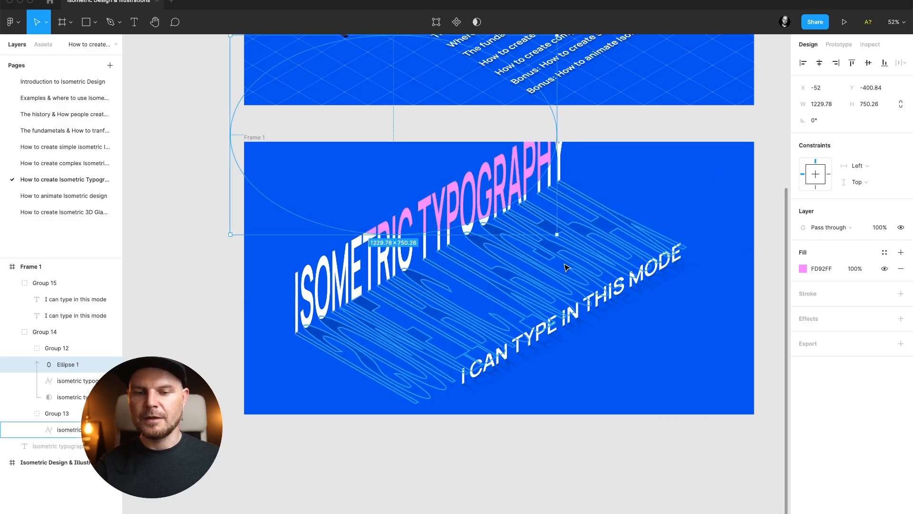
Rotate the ellipse to about 28° and flatten it to about 227 high.
{"action": "left_click_drag", "start_coordinate": [565, 243], "coordinate": [592, 153]}
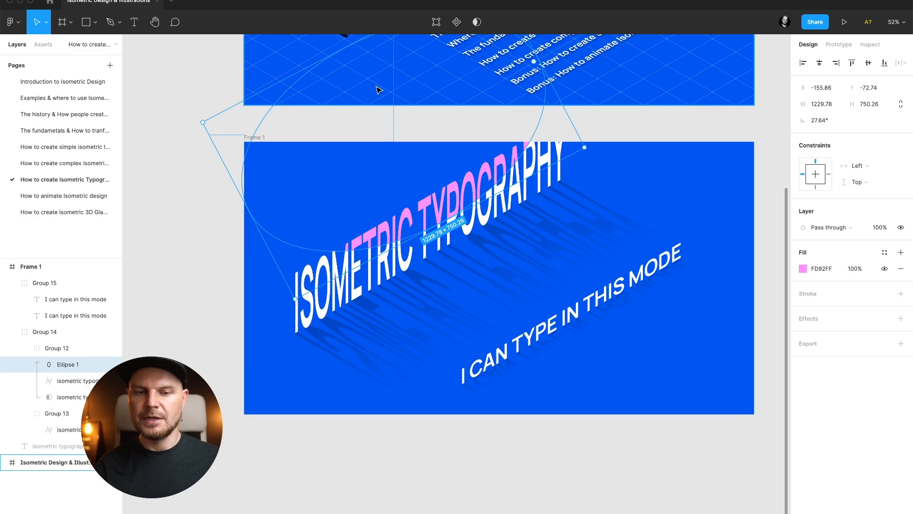
{"action": "left_click_drag", "start_coordinate": [340, 49], "coordinate": [393, 129]}
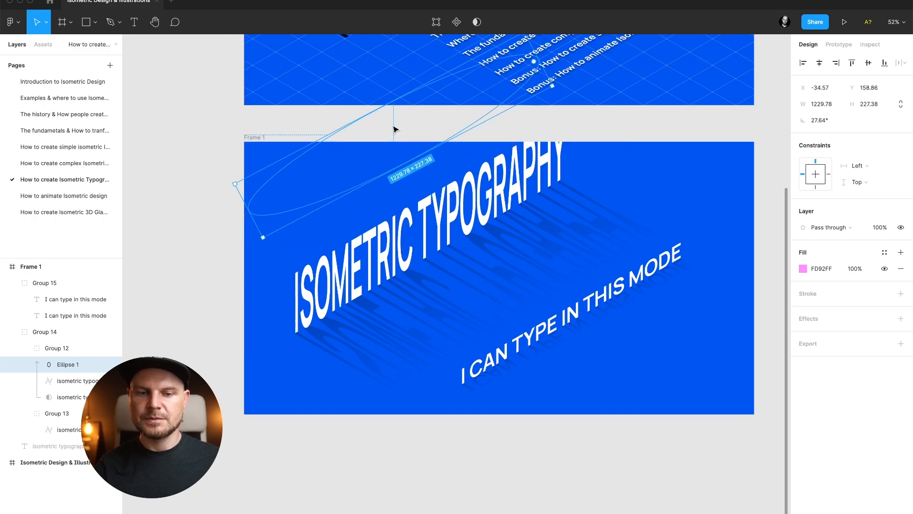
Move the ellipse over the upper part of the letters and return it inside the masked group.
{"action": "left_click_drag", "start_coordinate": [403, 167], "coordinate": [408, 195]}
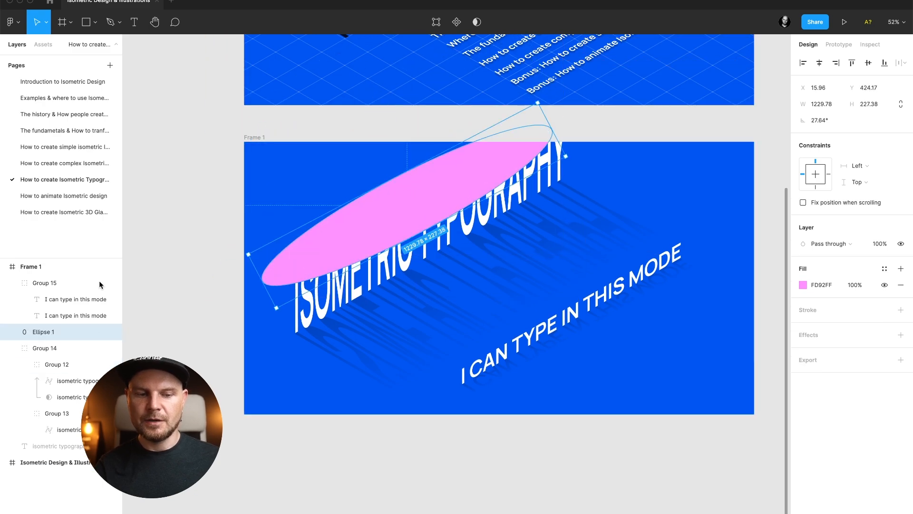
{"action": "left_click_drag", "start_coordinate": [49, 336], "coordinate": [57, 372]}
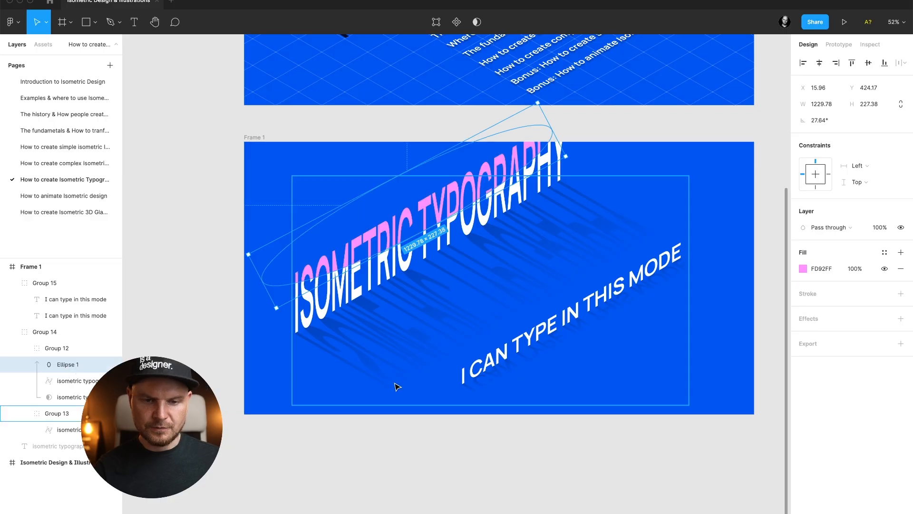
{"action": "left_click", "coordinate": [412, 435]}
{"action": "left_click", "coordinate": [449, 207]}
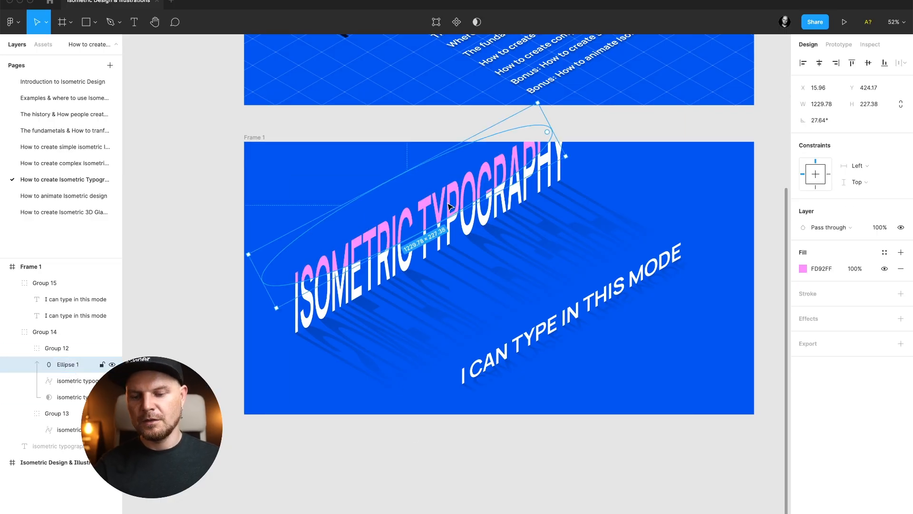
{"action": "left_click", "coordinate": [357, 491]}
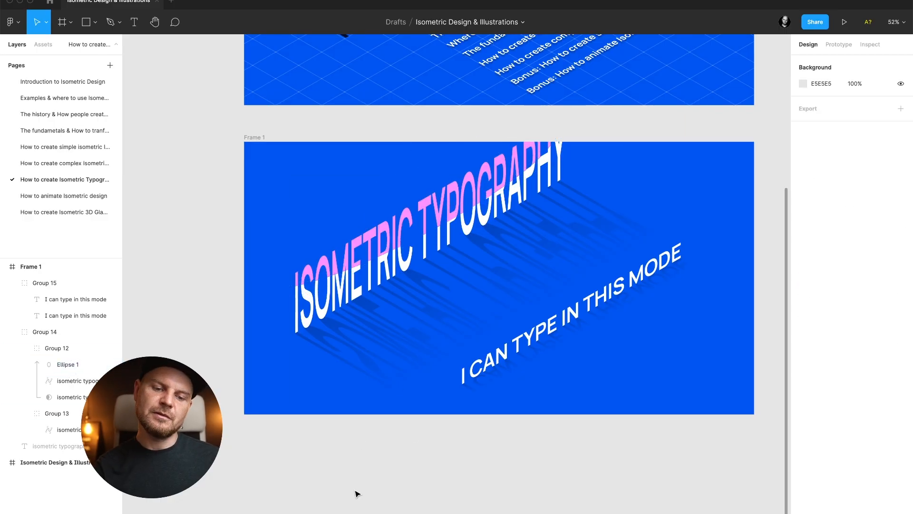
Paste a copy of the upper frame's isometric grid background into Frame 1 and send it to the back.
{"action": "scroll", "coordinate": [358, 492], "scroll_direction": "up", "scroll_amount": 2}
{"action": "scroll", "coordinate": [357, 492], "scroll_direction": "right", "scroll_amount": 2}
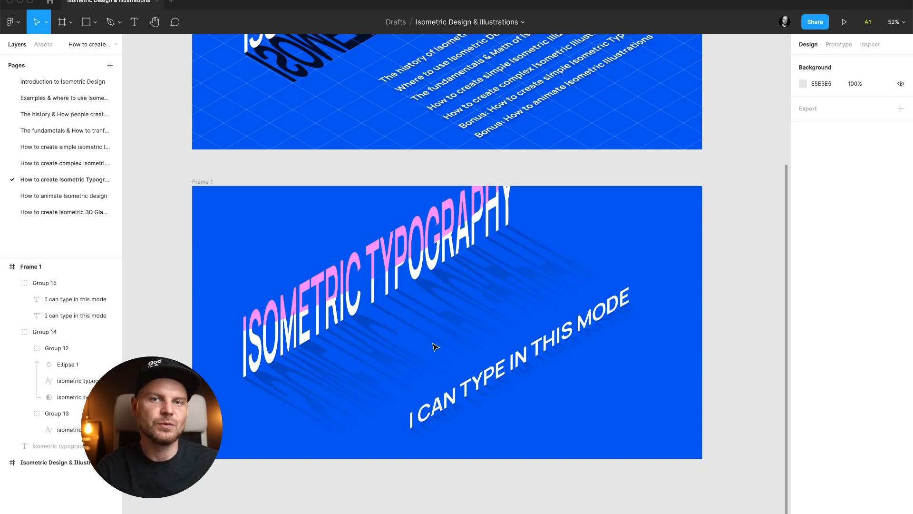
{"action": "scroll", "coordinate": [434, 346], "scroll_direction": "up", "scroll_amount": 3}
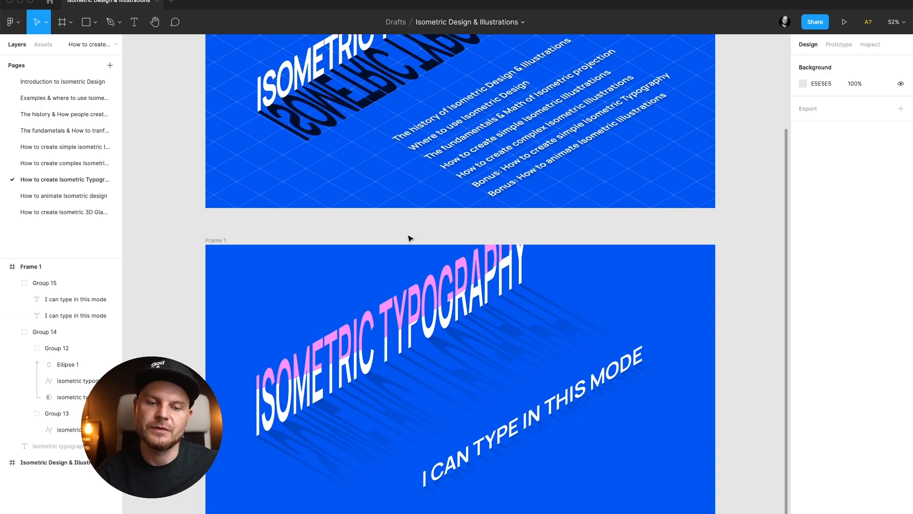
{"action": "left_click", "coordinate": [398, 204]}
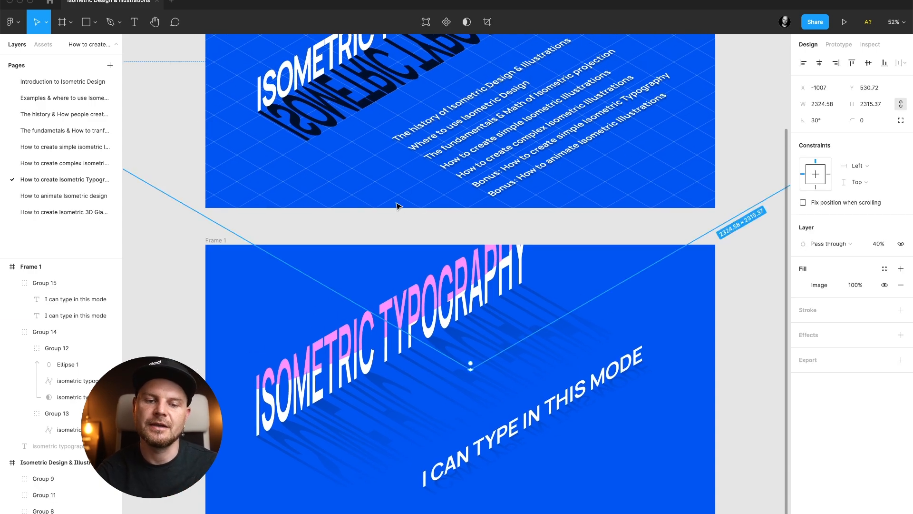
{"action": "left_click", "coordinate": [231, 248]}
{"action": "key", "text": "ctrl+v"}
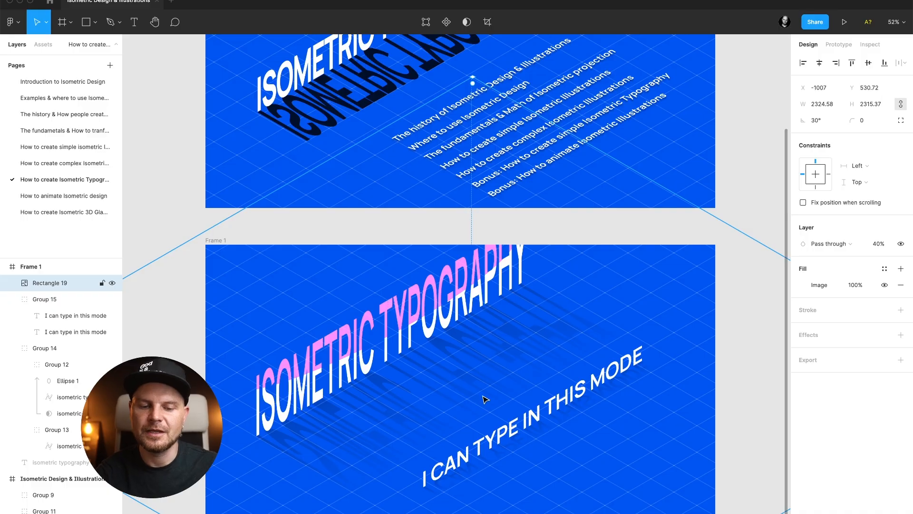
{"action": "key", "text": "super+alt+bracketleft"}
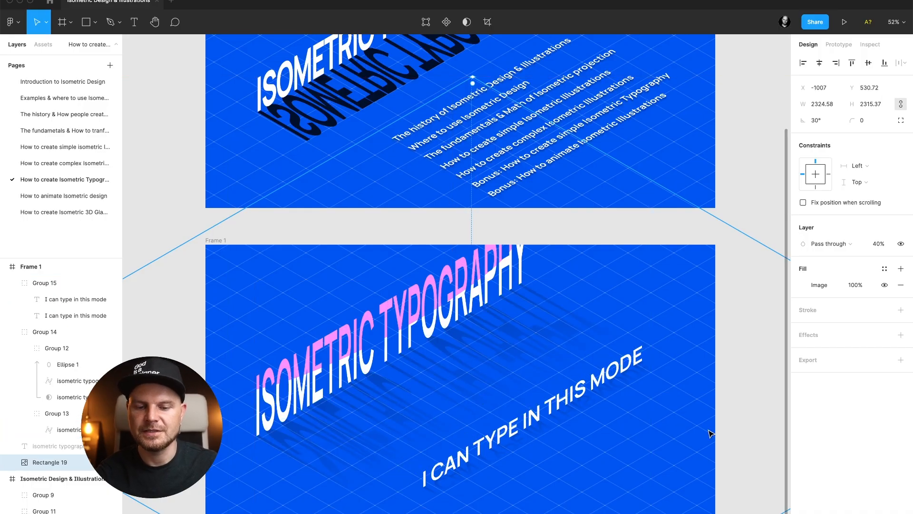
Set the isometric grid background's layer opacity to 100%.
{"action": "scroll", "coordinate": [709, 430], "scroll_direction": "down", "scroll_amount": 2}
{"action": "scroll", "coordinate": [709, 433], "scroll_direction": "right", "scroll_amount": 2}
{"action": "scroll", "coordinate": [709, 433], "scroll_direction": "down", "scroll_amount": 2}
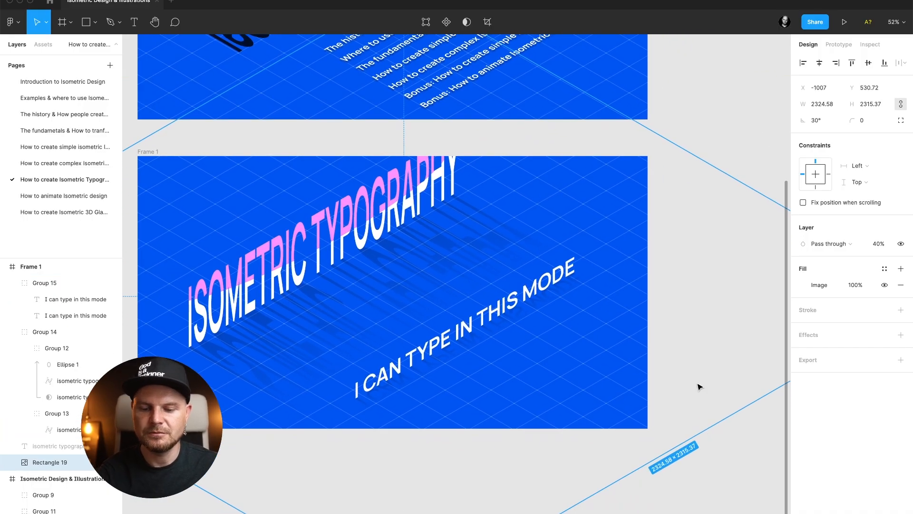
{"action": "key", "text": "0"}
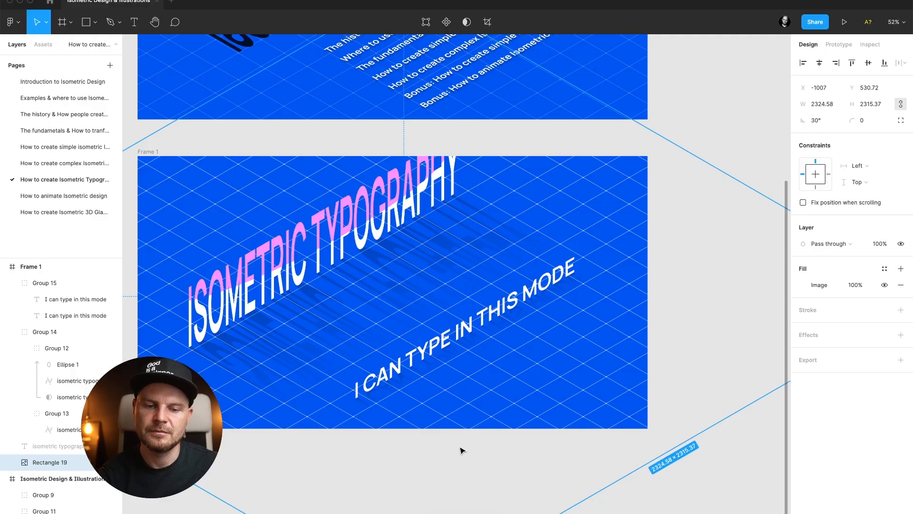
Delete the pink ellipse highlight from the masked letters group.
{"action": "left_click", "coordinate": [461, 449]}
{"action": "left_click", "coordinate": [356, 233], "text": "super"}
{"action": "key", "text": "Delete"}
Change the 'I can type in this mode' text fill to solid black 000000 at 100% opacity.
{"action": "scroll", "coordinate": [356, 232], "scroll_direction": "down", "scroll_amount": 2}
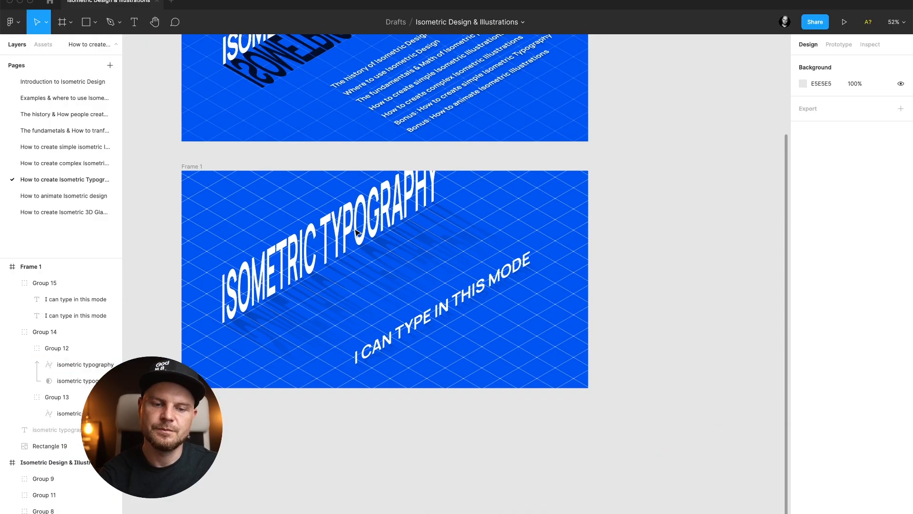
{"action": "scroll", "coordinate": [368, 402], "scroll_direction": "down", "scroll_amount": 2}
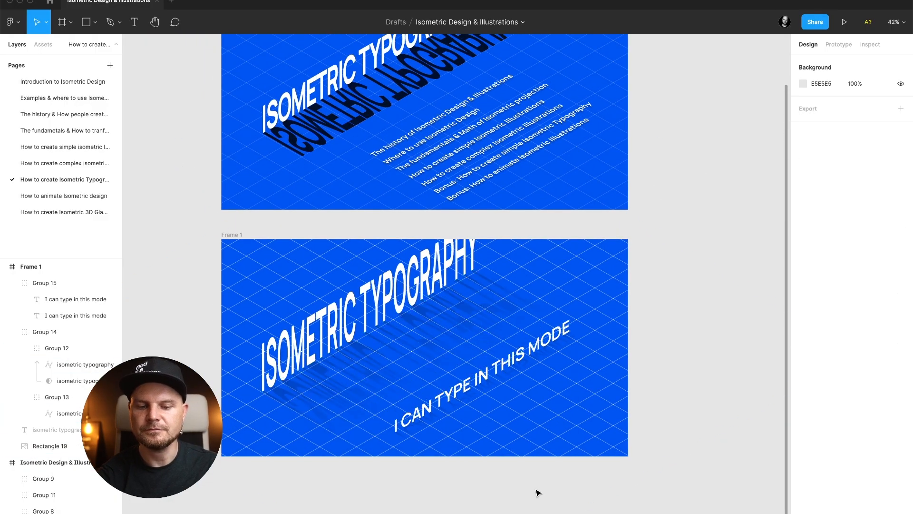
{"action": "scroll", "coordinate": [538, 492], "scroll_direction": "up", "scroll_amount": 2}
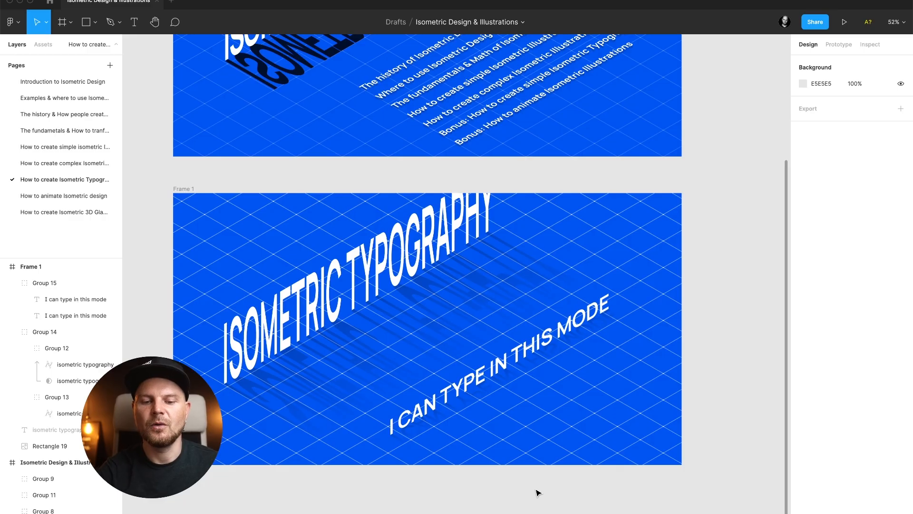
{"action": "left_click", "coordinate": [505, 385]}
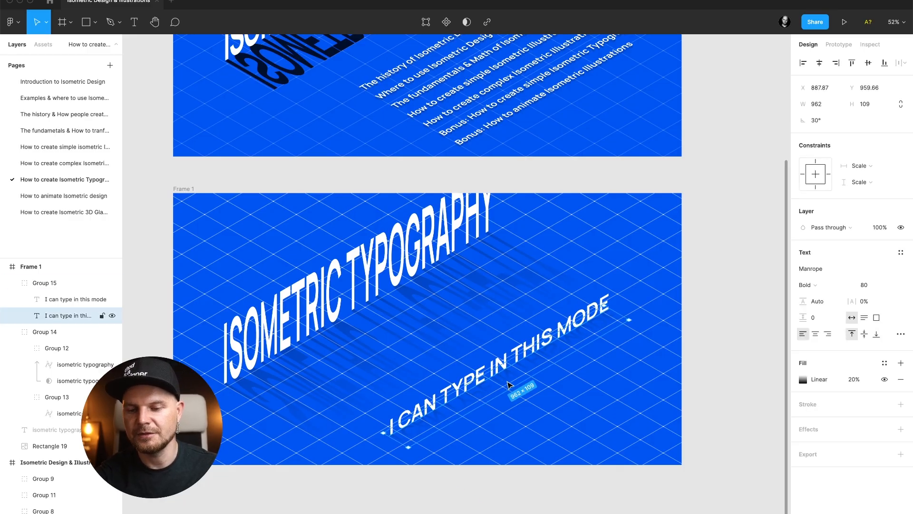
{"action": "left_click", "coordinate": [799, 379]}
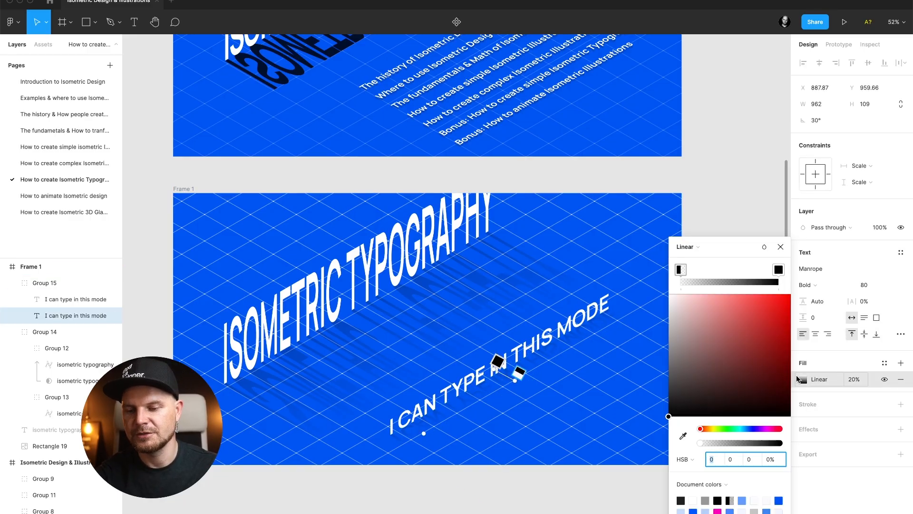
{"action": "left_click", "coordinate": [689, 246]}
{"action": "left_click", "coordinate": [700, 234]}
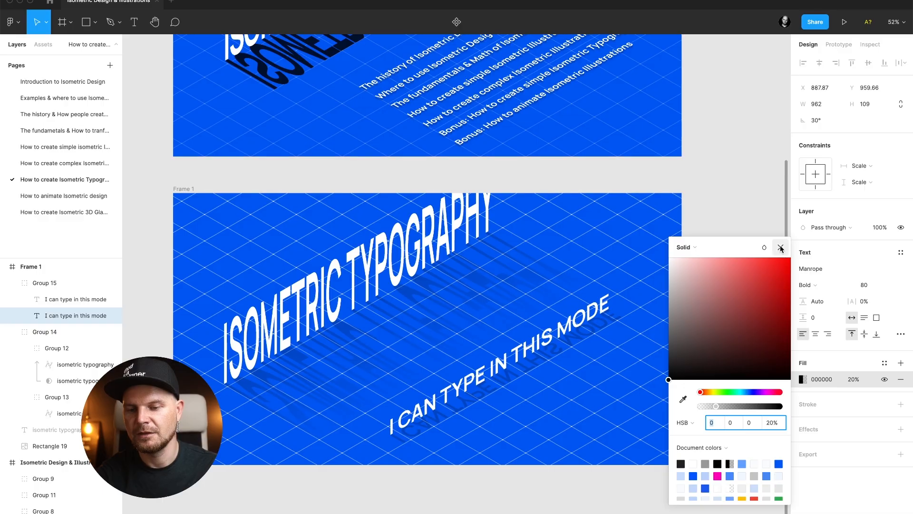
{"action": "left_click", "coordinate": [780, 248]}
{"action": "left_click", "coordinate": [852, 381]}
{"action": "type", "text": "100"}
{"action": "key", "text": "Return"}
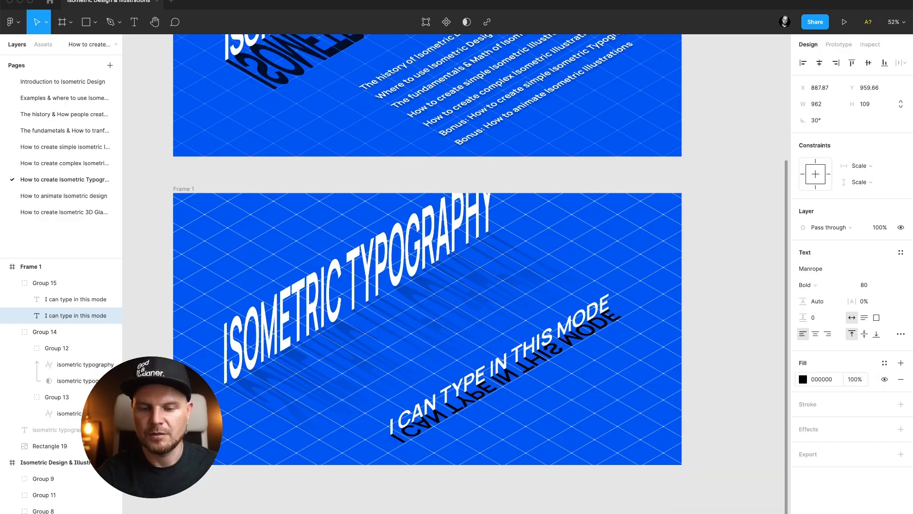
{"action": "left_click", "coordinate": [638, 493]}
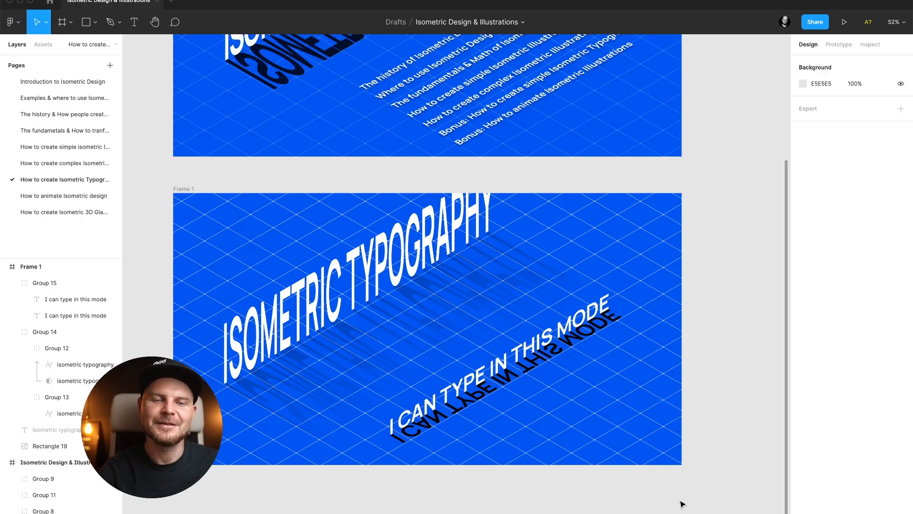
Switch to the 'How to create Isometric 3D Glass' page.
{"action": "left_click", "coordinate": [67, 212]}
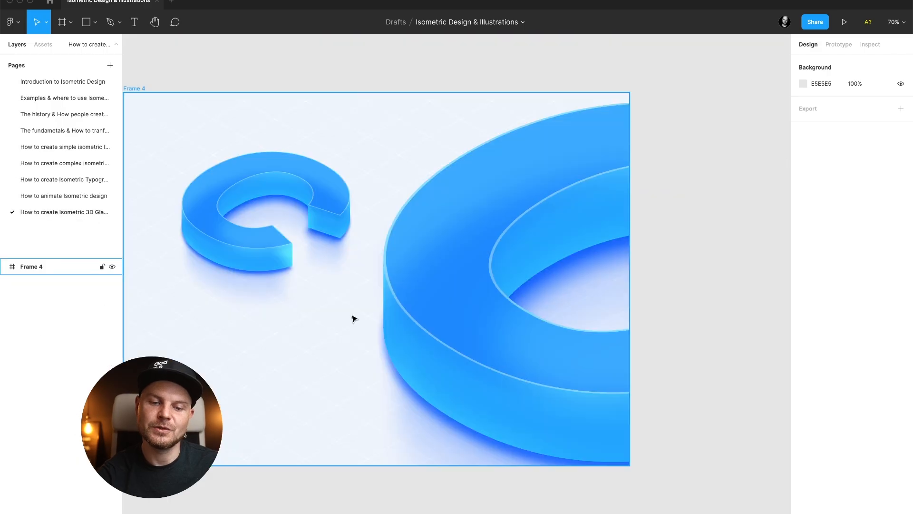
{"action": "scroll", "coordinate": [443, 265], "scroll_direction": "up", "scroll_amount": 2}
{"action": "scroll", "coordinate": [442, 265], "scroll_direction": "left", "scroll_amount": 2}
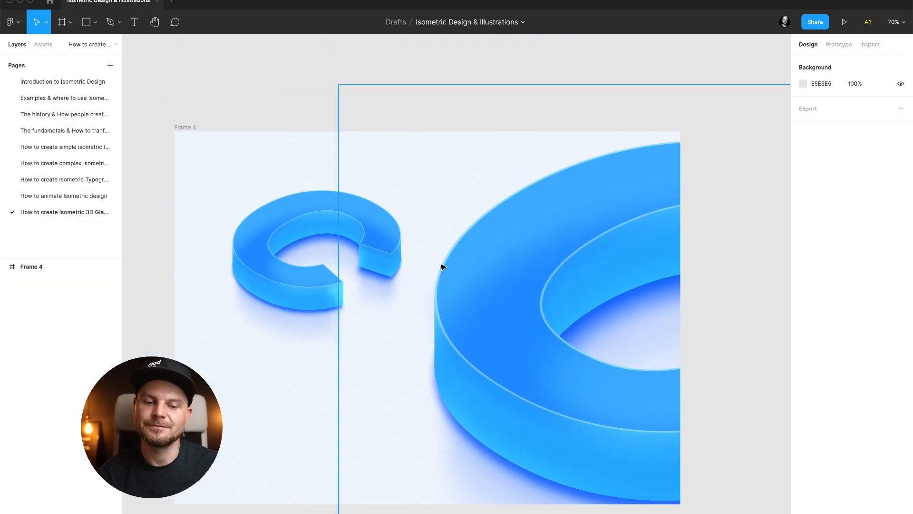
Drag the glass C's layers apart to examine how it is built, then undo the moves.
{"action": "double_click", "coordinate": [380, 238]}
{"action": "left_click_drag", "start_coordinate": [381, 236], "coordinate": [414, 177]}
{"action": "left_click", "coordinate": [381, 267]}
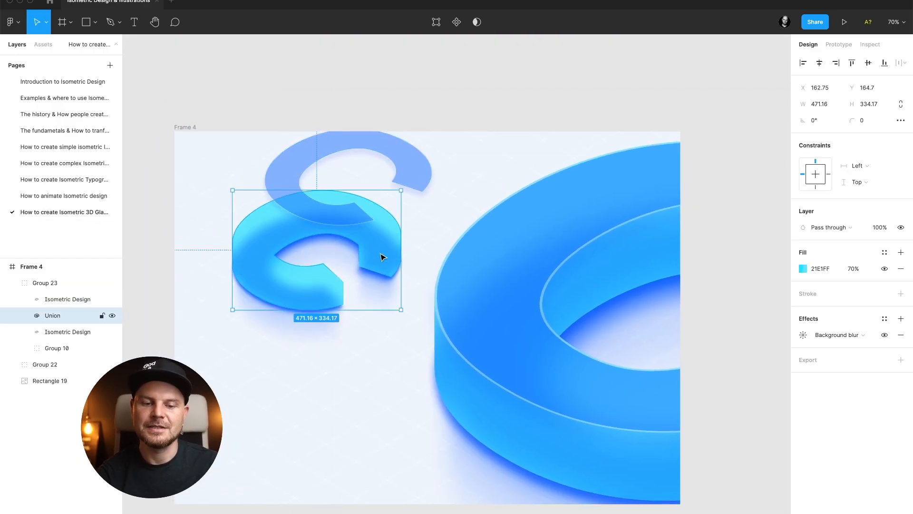
{"action": "left_click_drag", "start_coordinate": [383, 257], "coordinate": [328, 397]}
{"action": "left_click", "coordinate": [389, 258]}
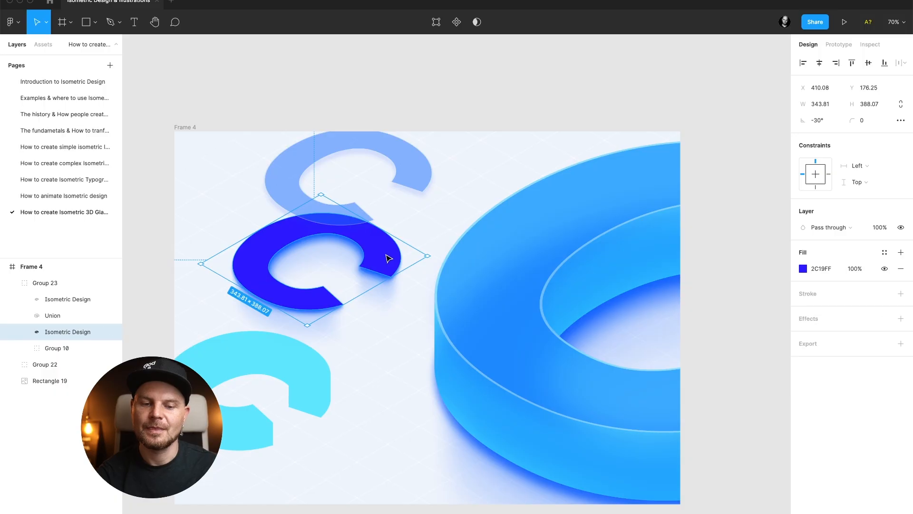
{"action": "left_click_drag", "start_coordinate": [389, 258], "coordinate": [485, 257]}
{"action": "key", "text": "super+z"}
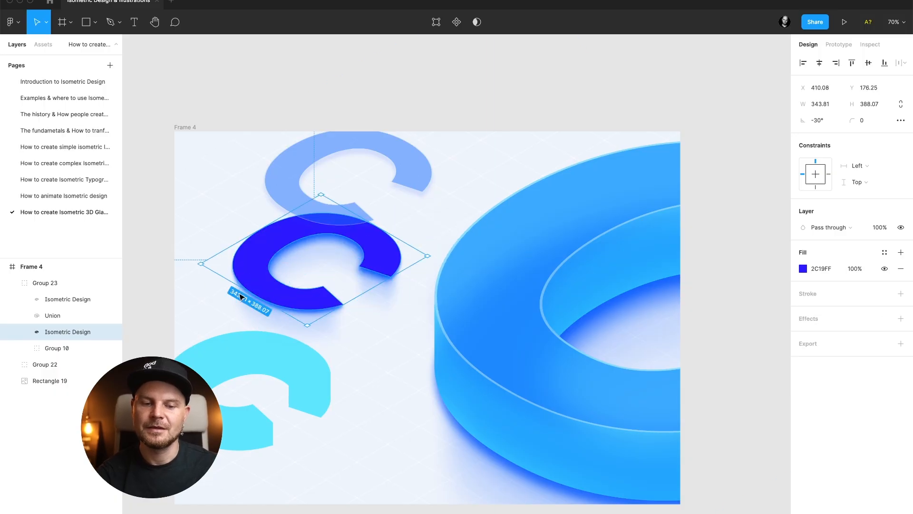
{"action": "left_click_drag", "start_coordinate": [374, 271], "coordinate": [242, 297]}
{"action": "left_click", "coordinate": [304, 305], "text": "super"}
{"action": "left_click_drag", "start_coordinate": [305, 306], "coordinate": [417, 379]}
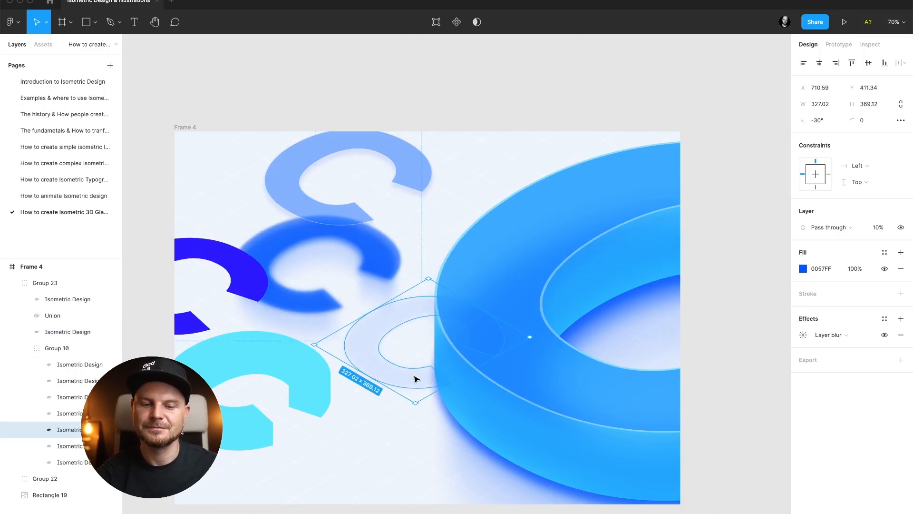
{"action": "key", "text": "super+z"}
{"action": "key", "text": "super+z"}
{"action": "key", "text": "super+z"}
{"action": "key", "text": "super+z"}
{"action": "key", "text": "super+z"}
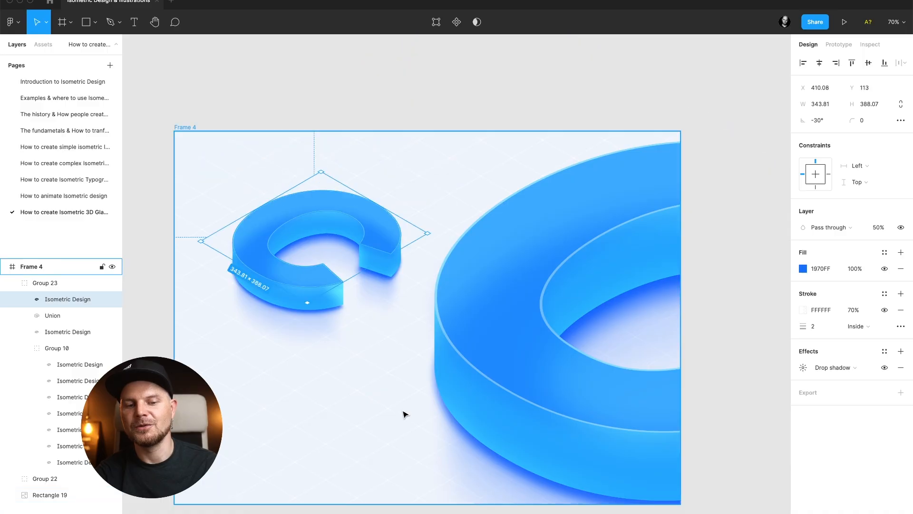
{"action": "left_click", "coordinate": [467, 132]}
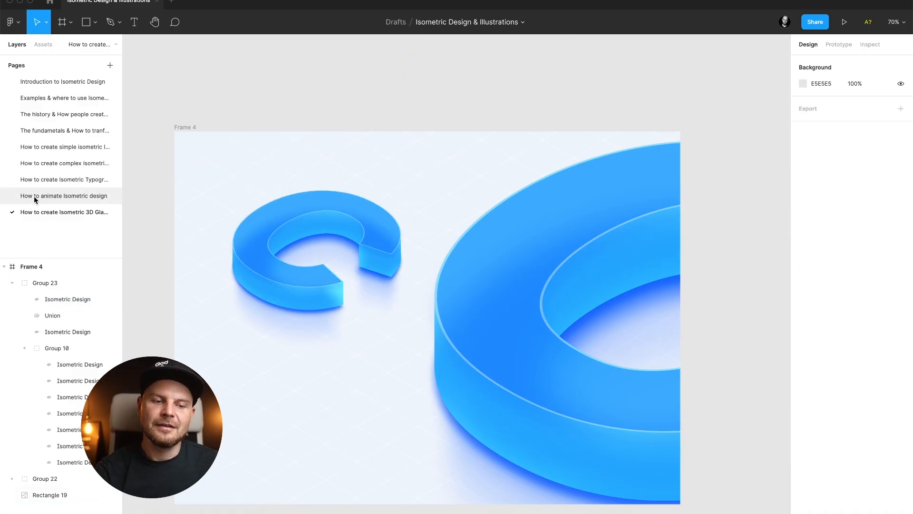